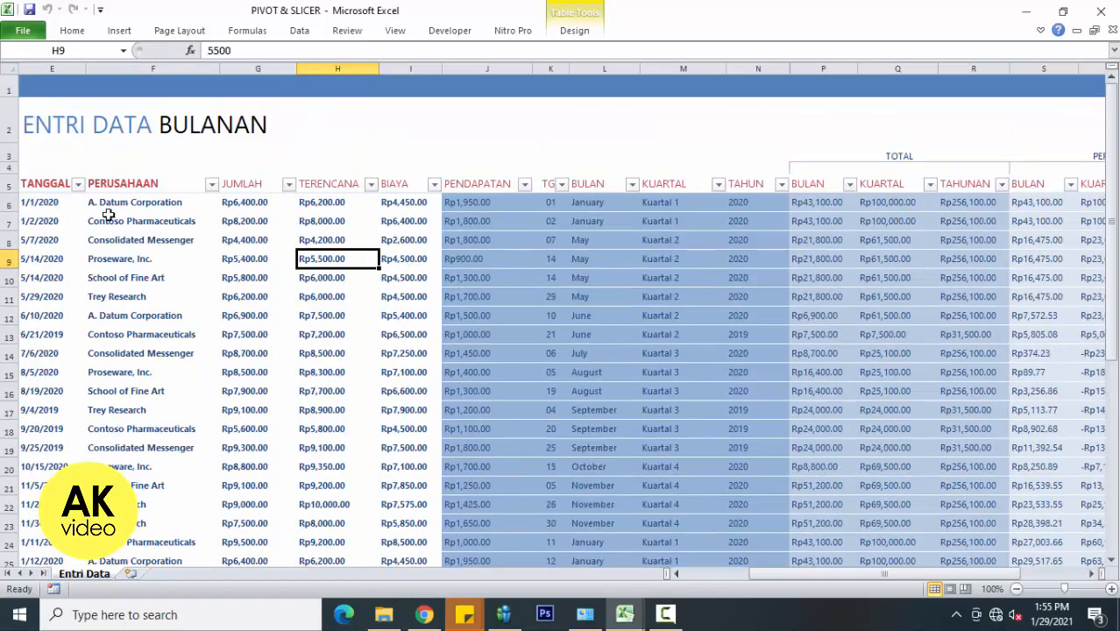
Step: Create a PivotTable on a new worksheet from the whole tblData table in the Entri Data sheet
click(41, 207)
click(200, 151)
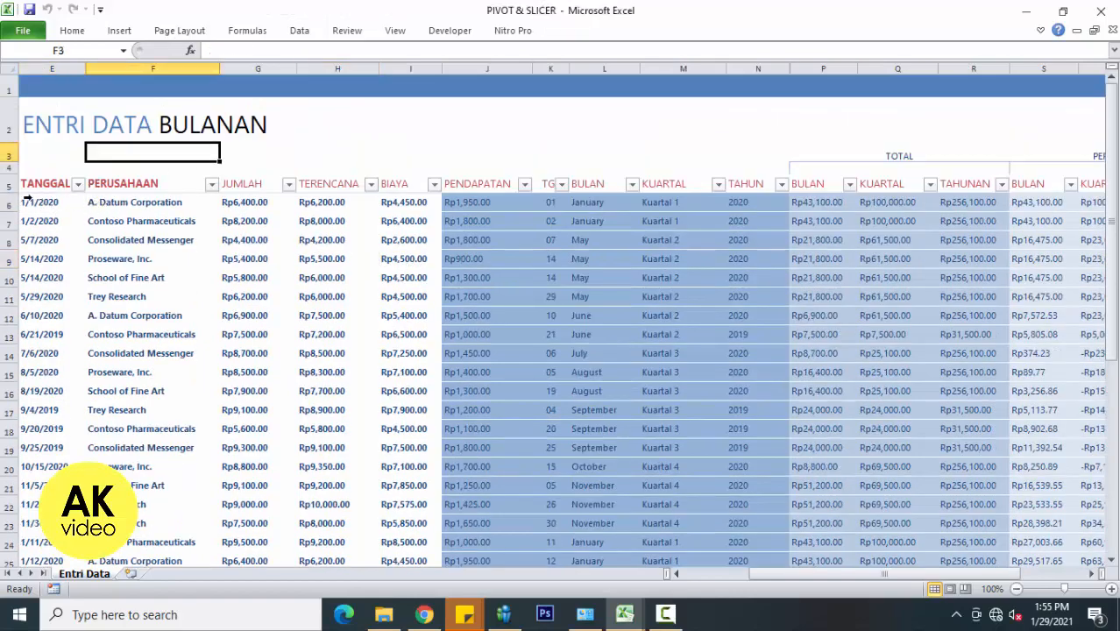
drag(26, 200, 992, 625)
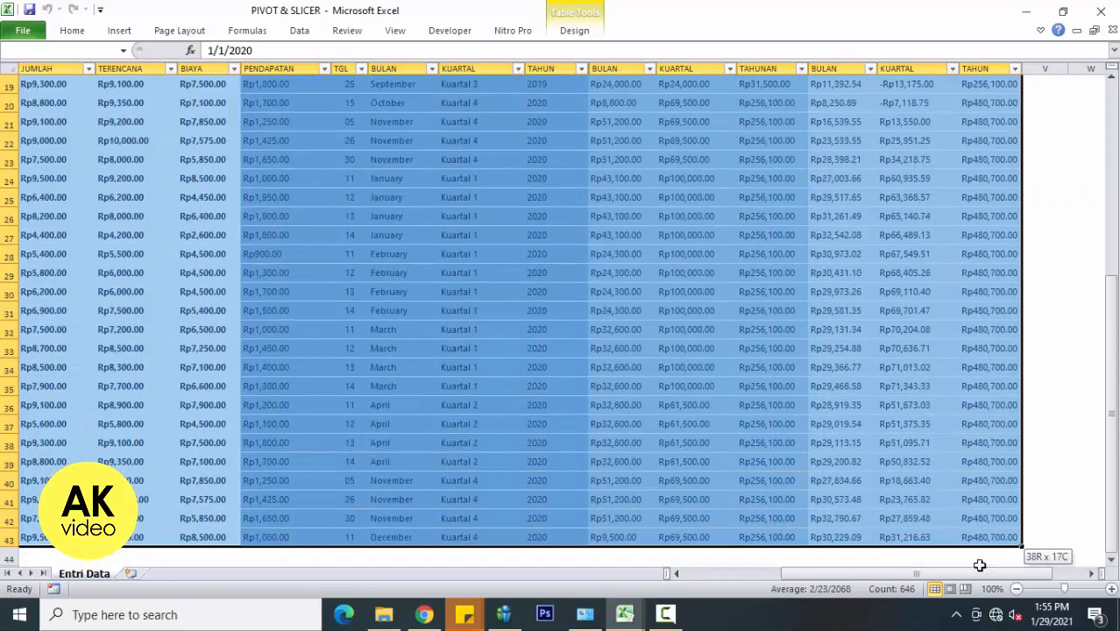
drag(980, 566, 980, 519)
drag(933, 573, 829, 572)
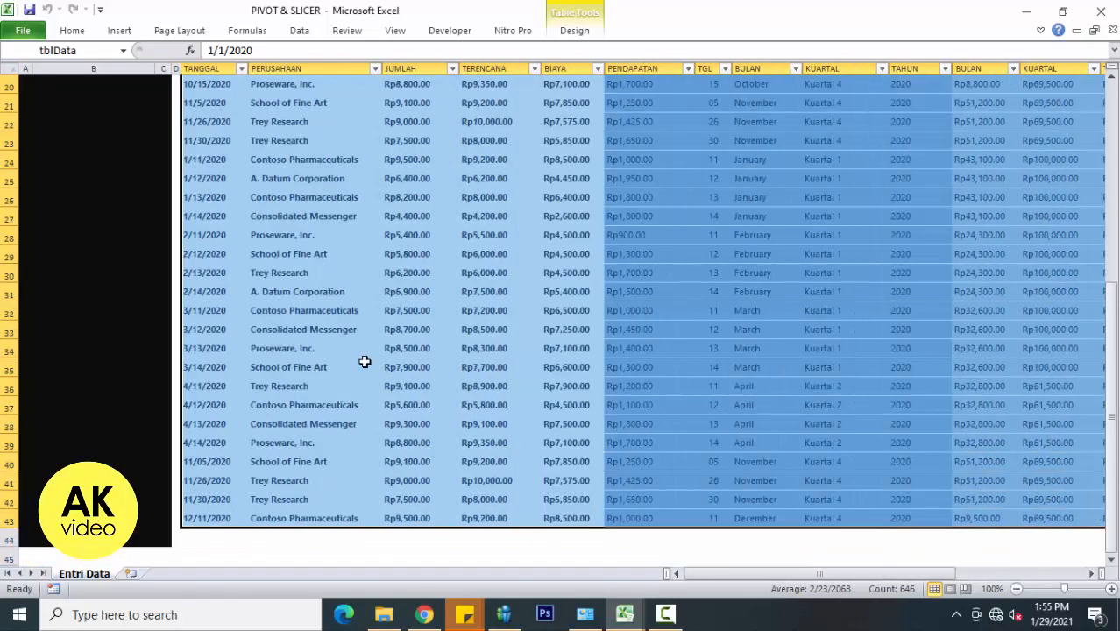
scroll(365, 361, up, 6)
scroll(371, 333, down, 1)
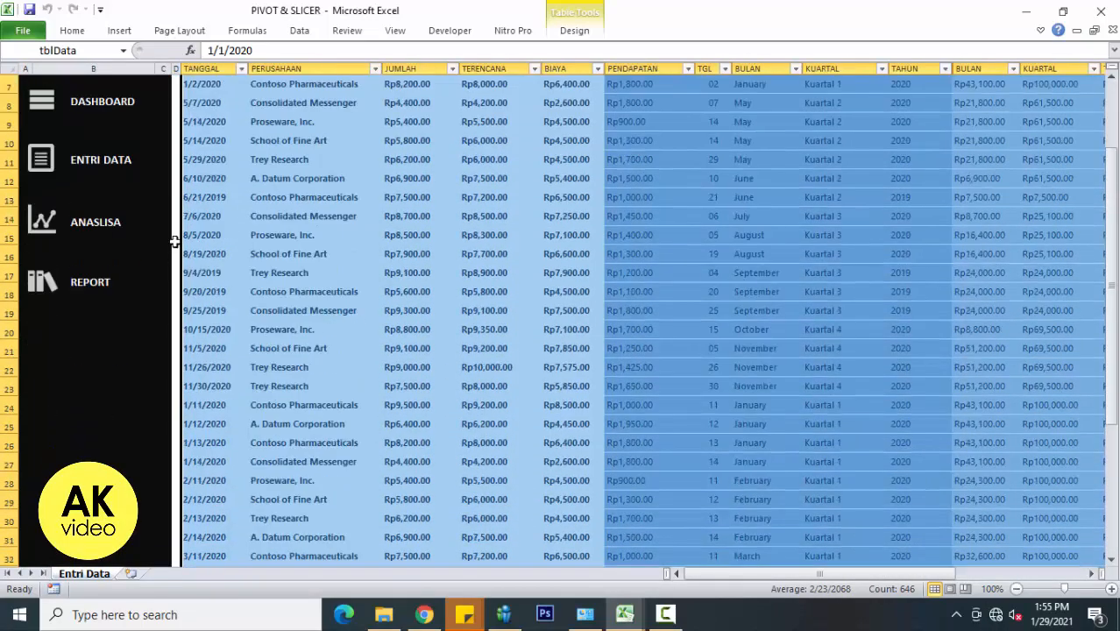
scroll(201, 248, up, 1)
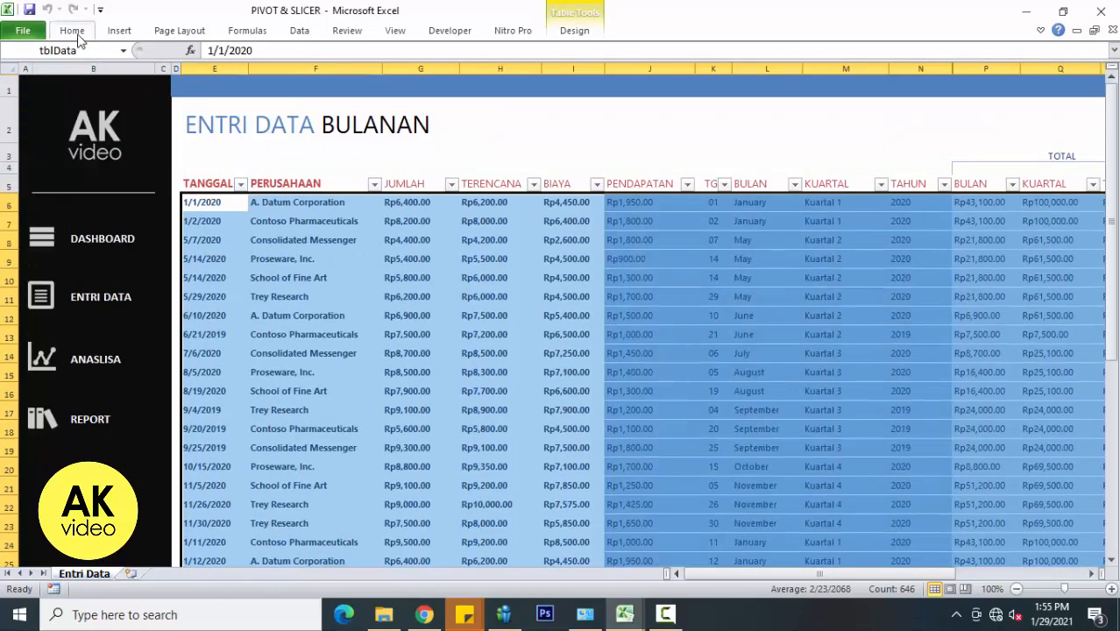
click(119, 30)
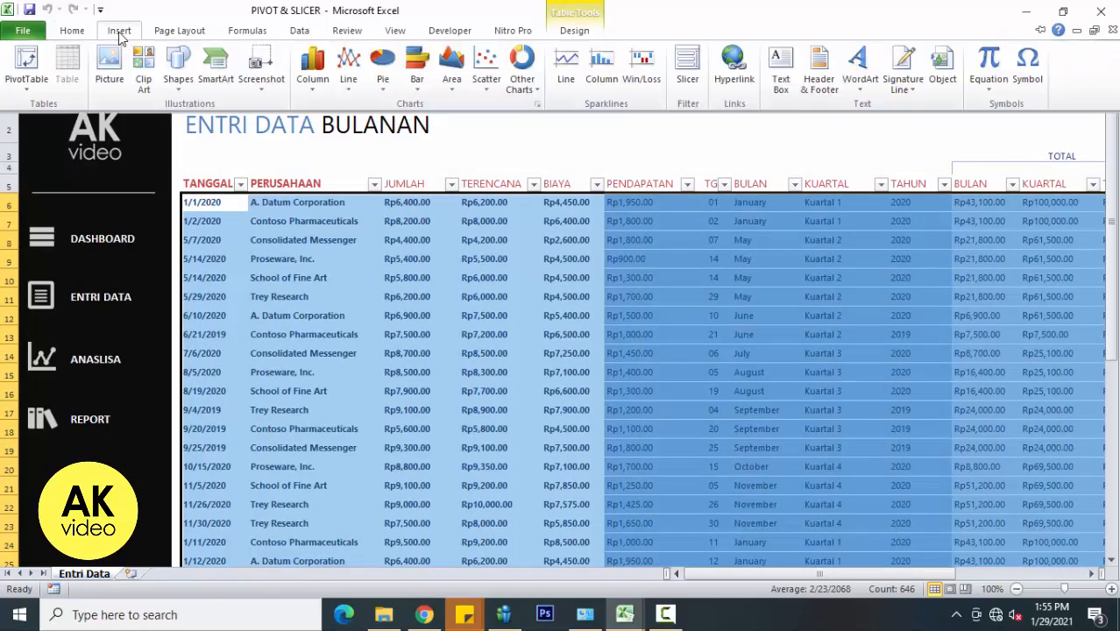
click(25, 69)
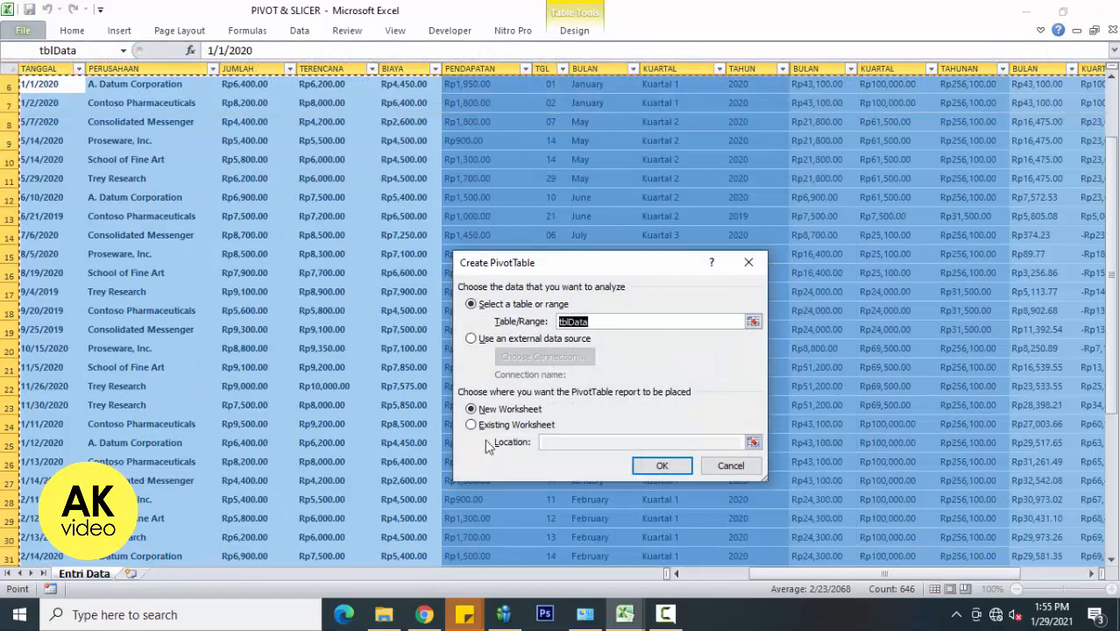
click(662, 466)
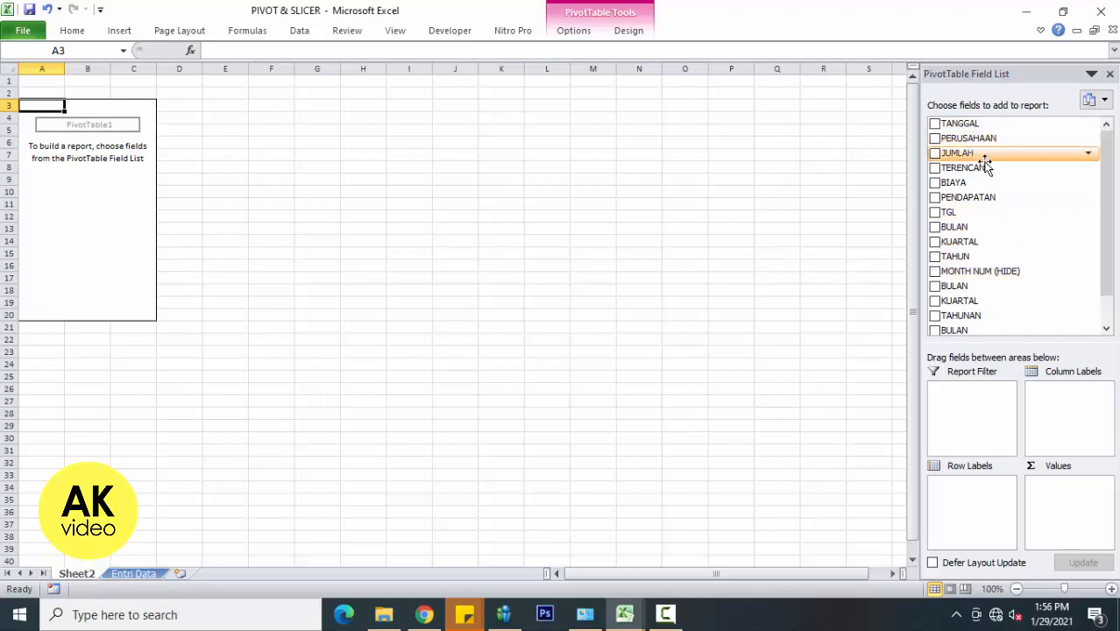
Step: Try BULAN as a row field and as a column field, checking its source column in the Entri Data sheet in between
click(935, 227)
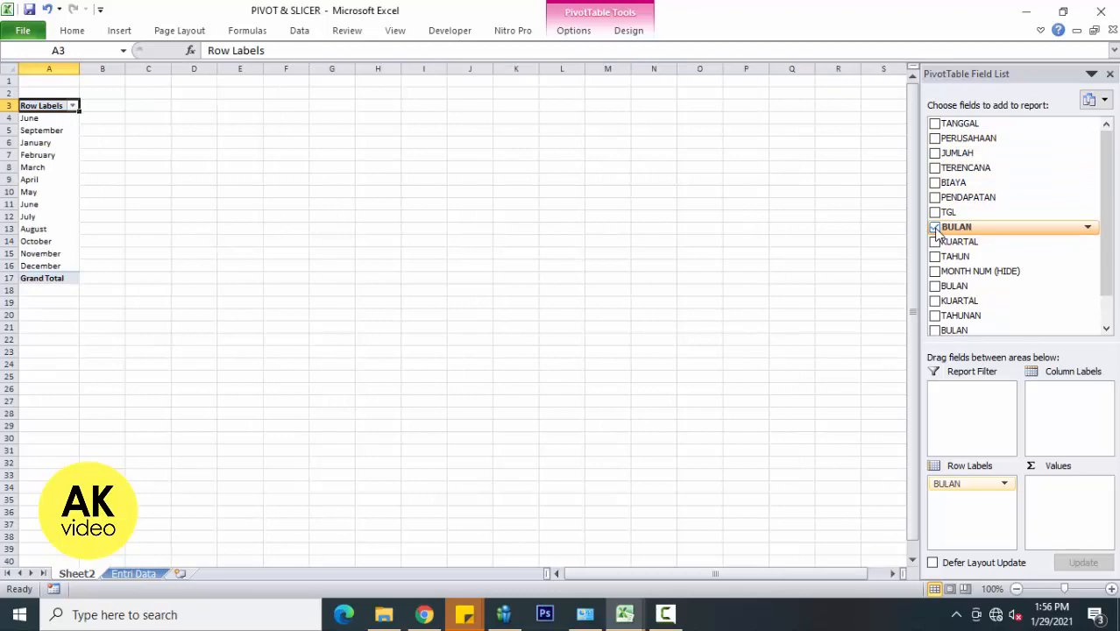
click(935, 227)
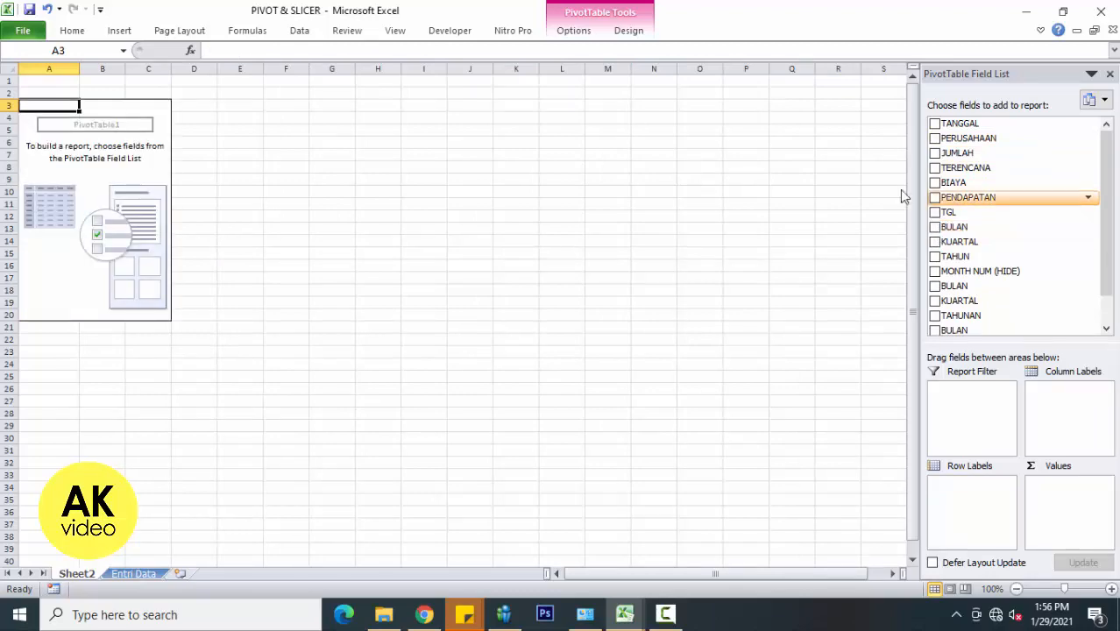
click(119, 574)
scroll(210, 263, up, 2)
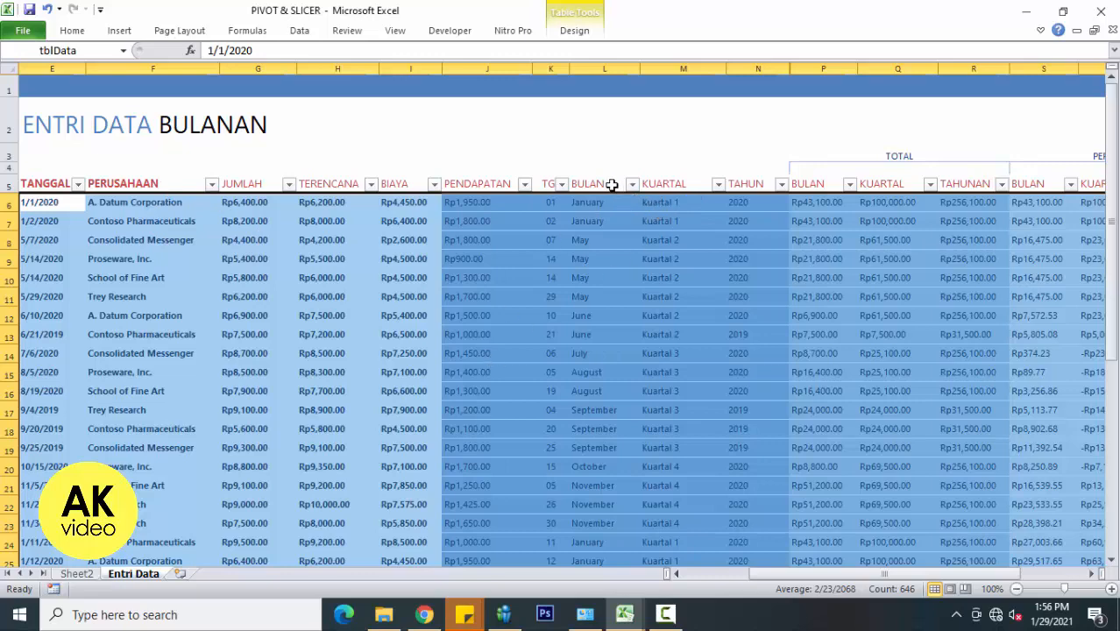
drag(612, 185, 609, 271)
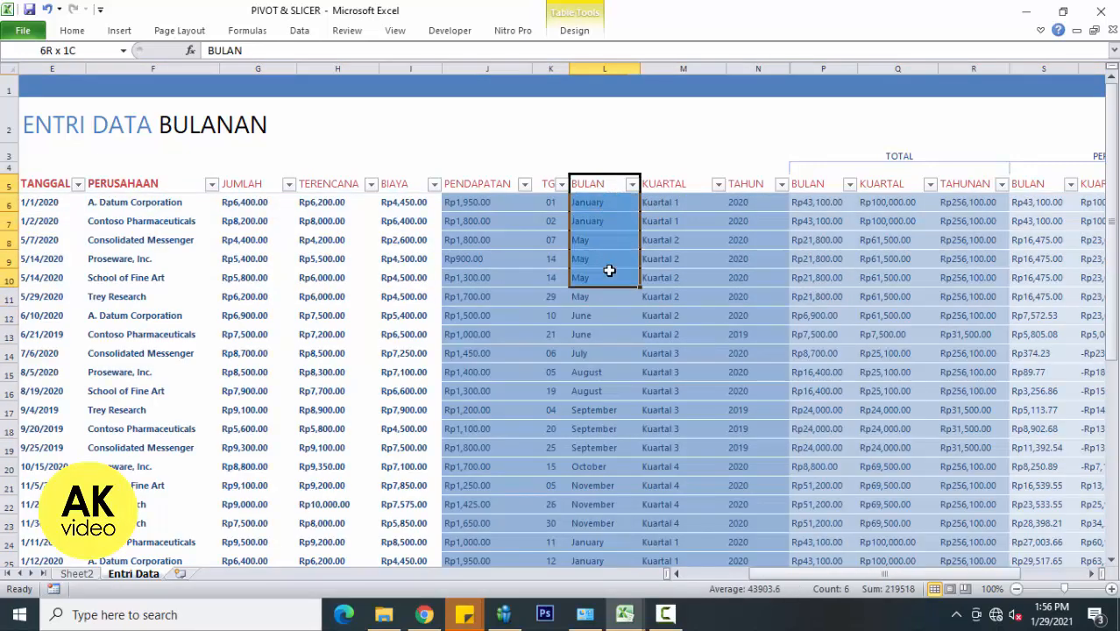
click(76, 573)
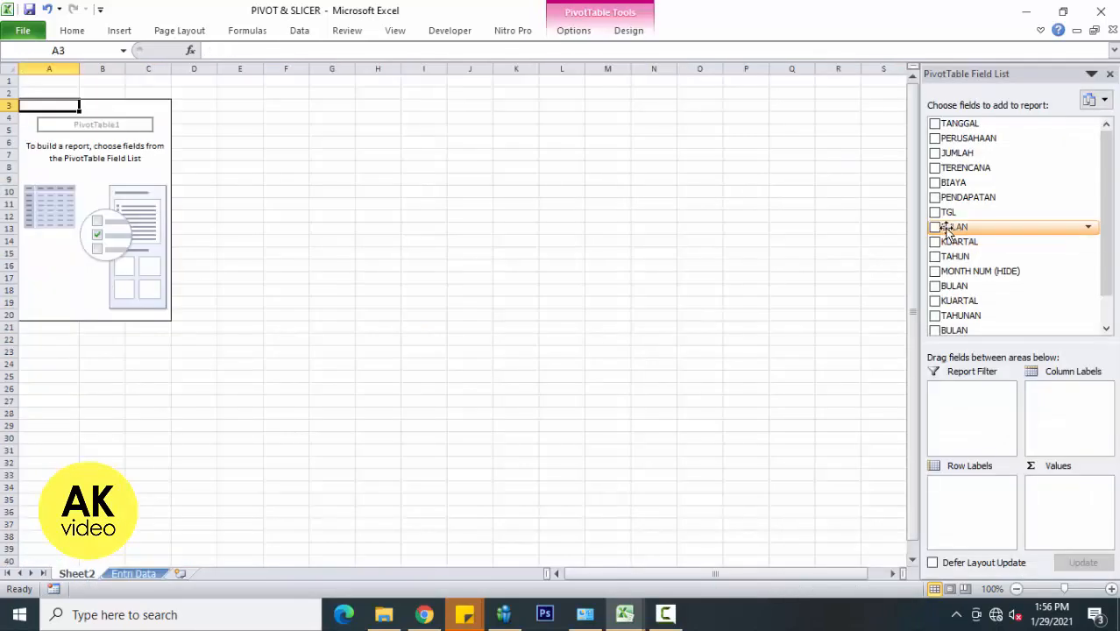
drag(947, 230, 1050, 390)
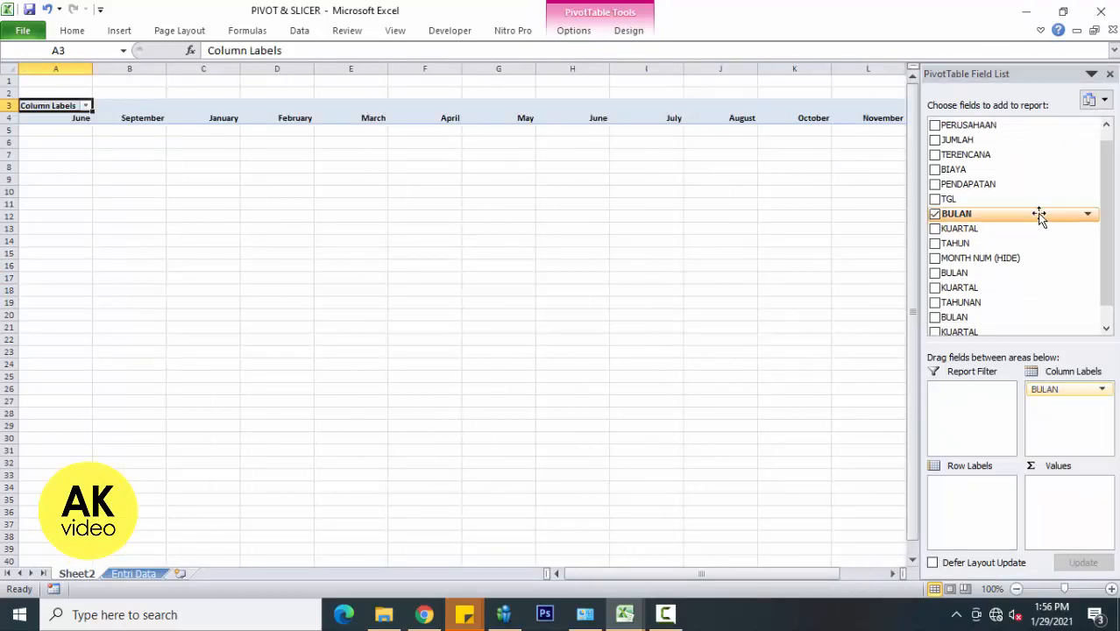
click(935, 214)
Step: Add BULAN as the pivot table's row labels and the sum of PENDAPATAN as its values
click(935, 216)
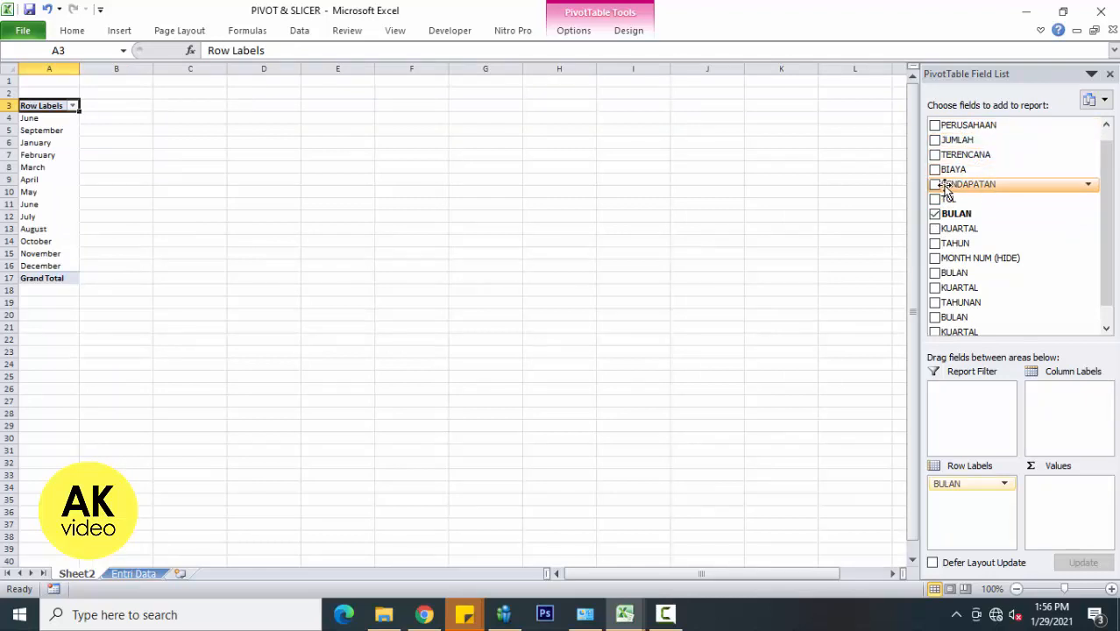
click(936, 184)
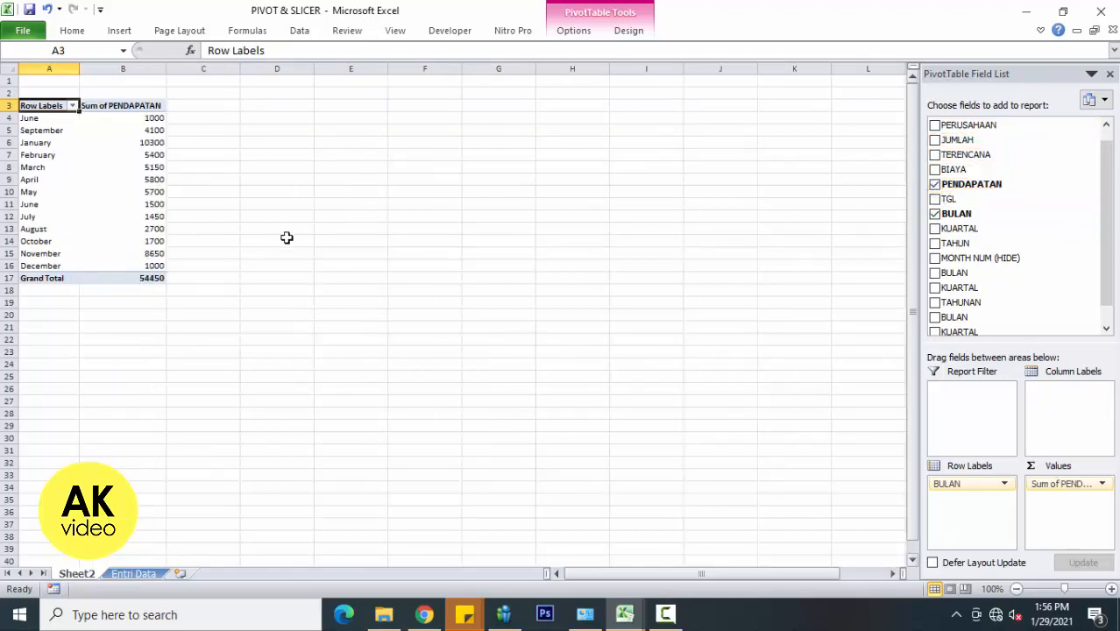
click(158, 118)
drag(142, 164, 132, 278)
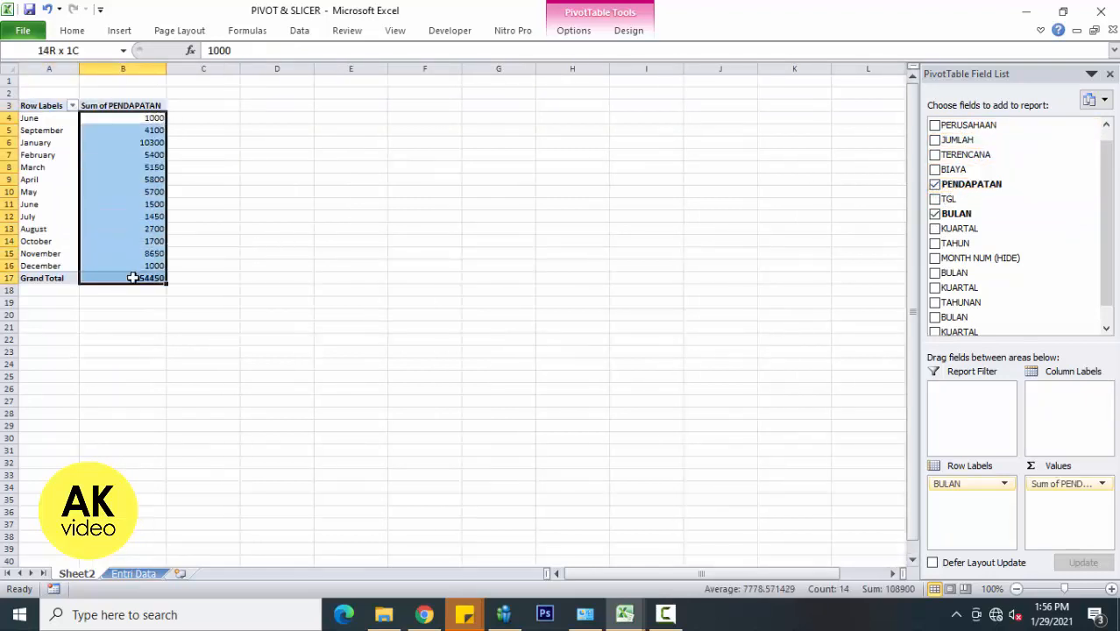
click(277, 193)
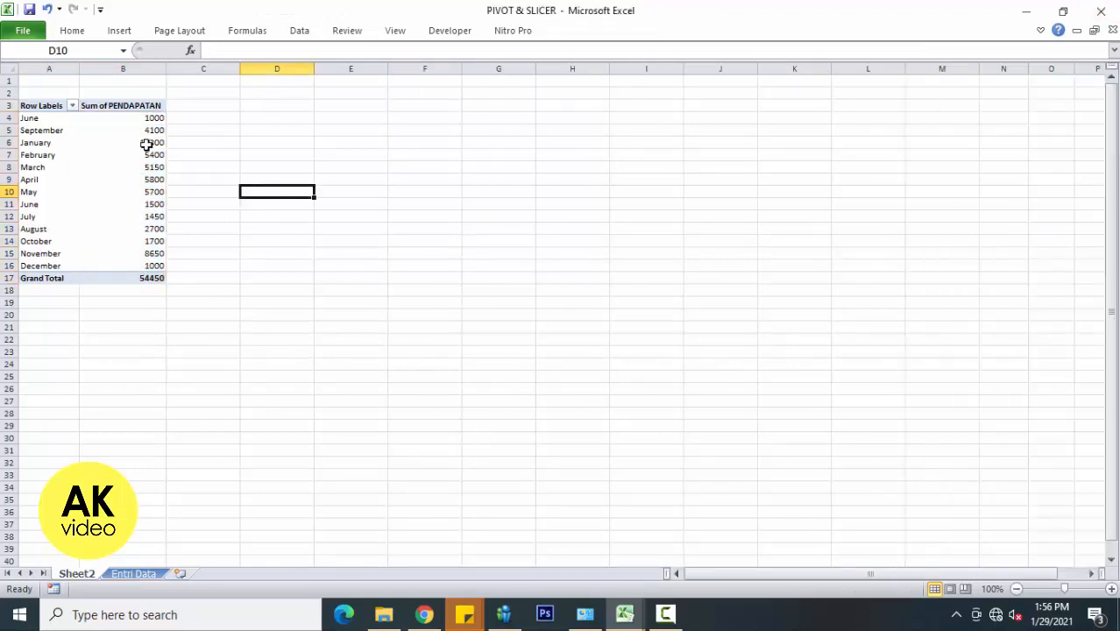
Step: Insert an empty column before the pivot table on Sheet2
click(141, 130)
right_click(48, 68)
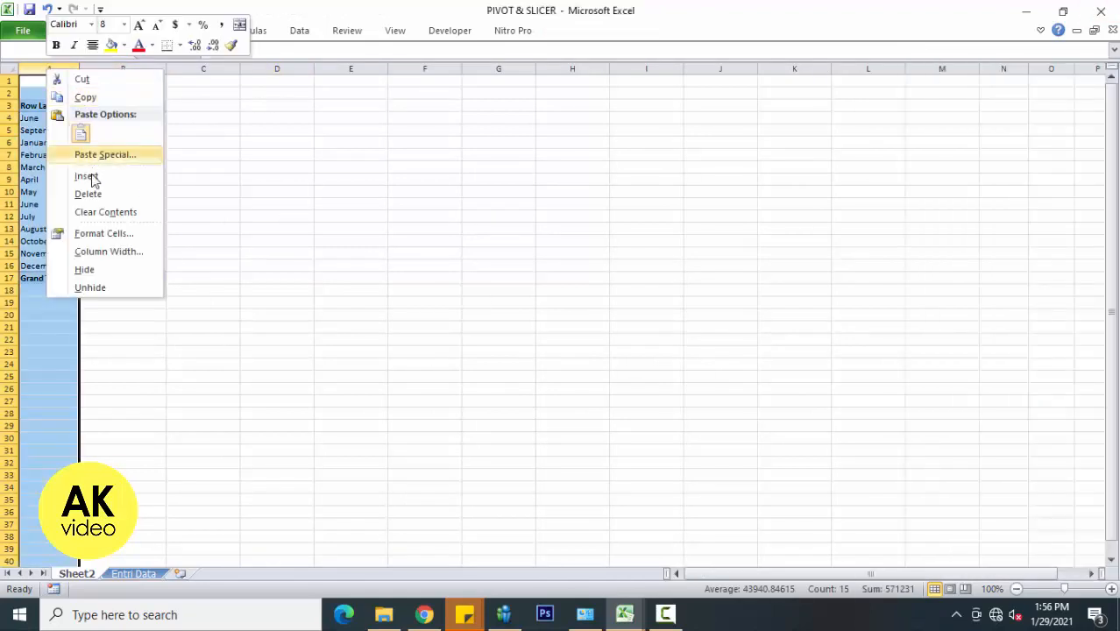
click(153, 176)
click(309, 132)
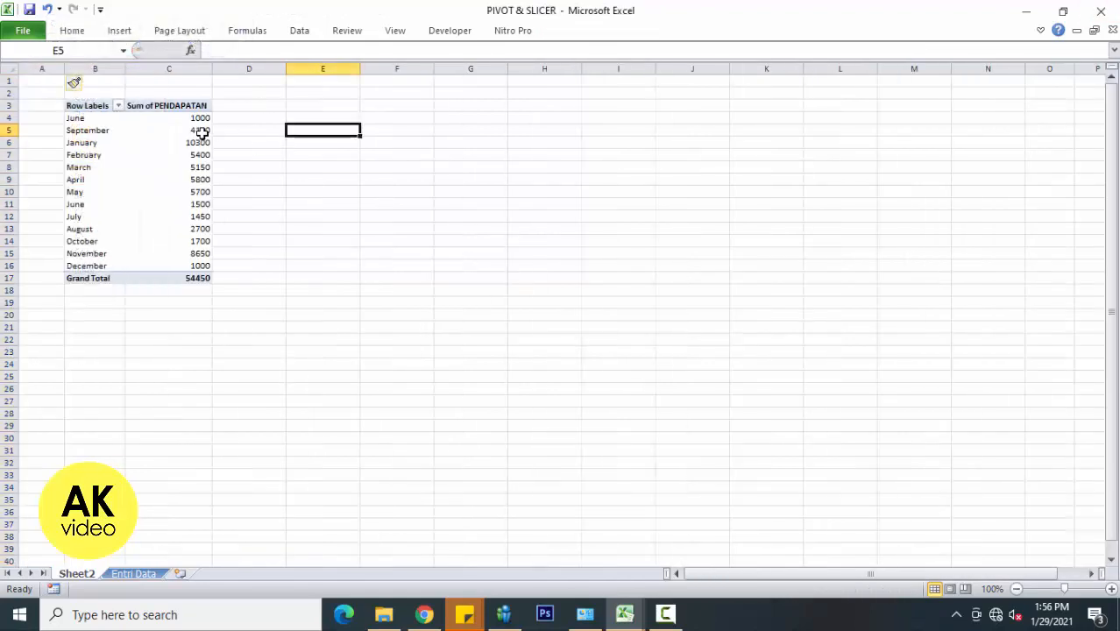
Step: Turn off the gridlines on the pivot table sheet
click(92, 119)
click(91, 122)
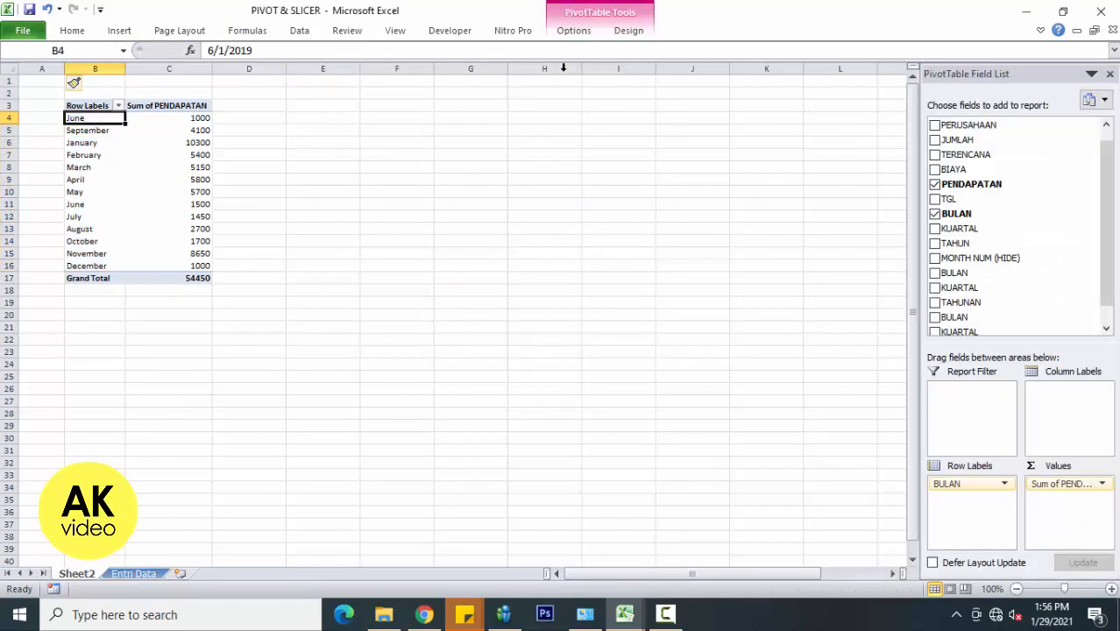
click(395, 29)
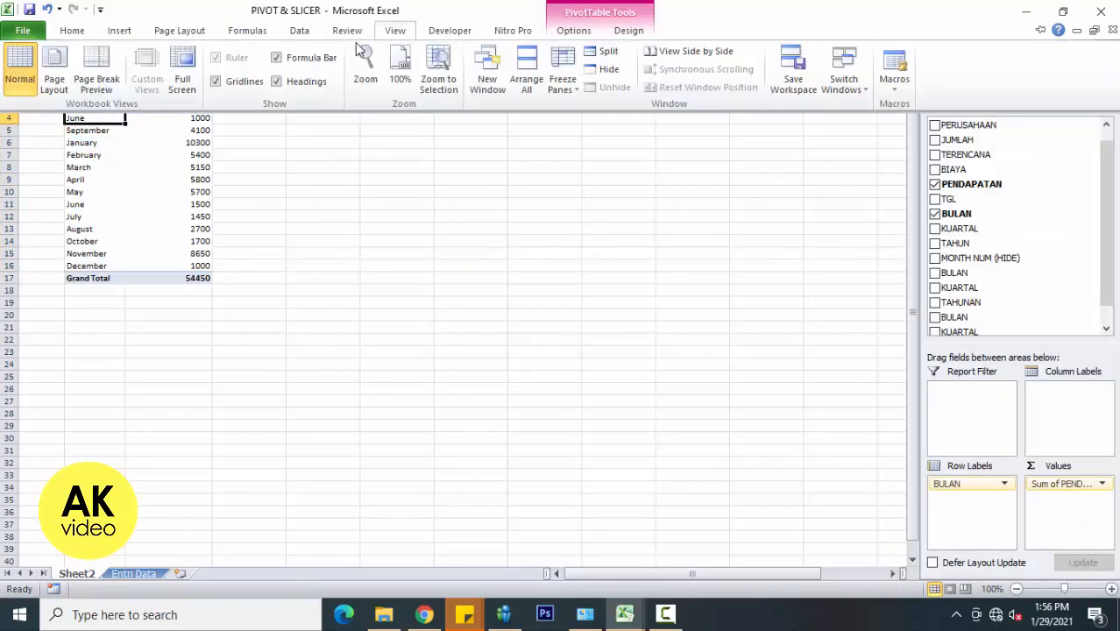
click(237, 82)
click(253, 144)
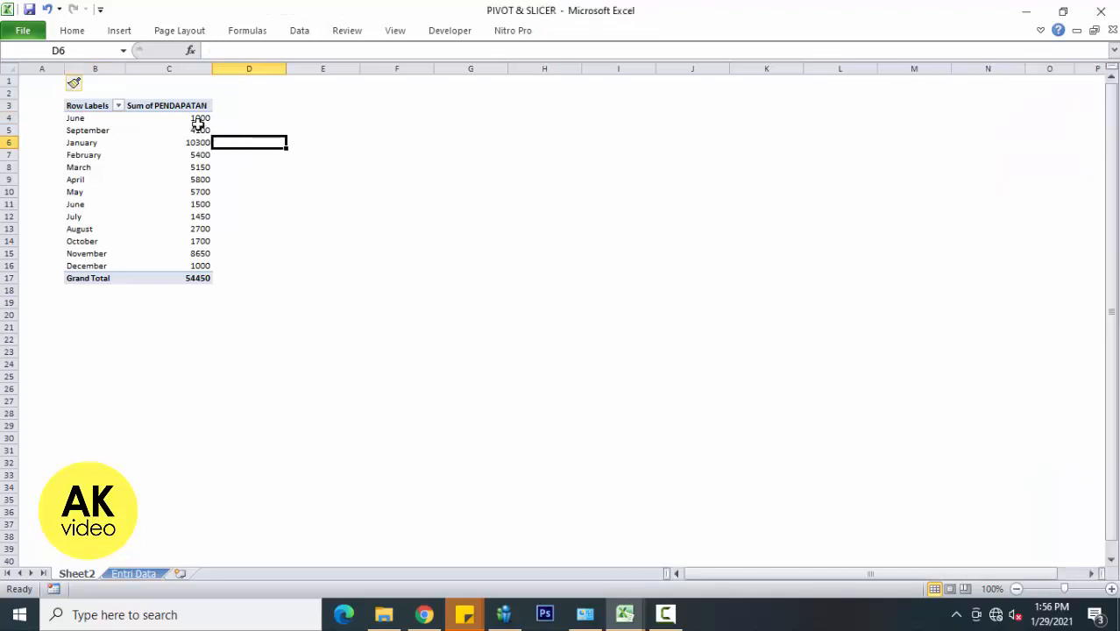
Step: Insert a clustered column PivotChart based on the monthly PENDAPATAN pivot table
click(200, 128)
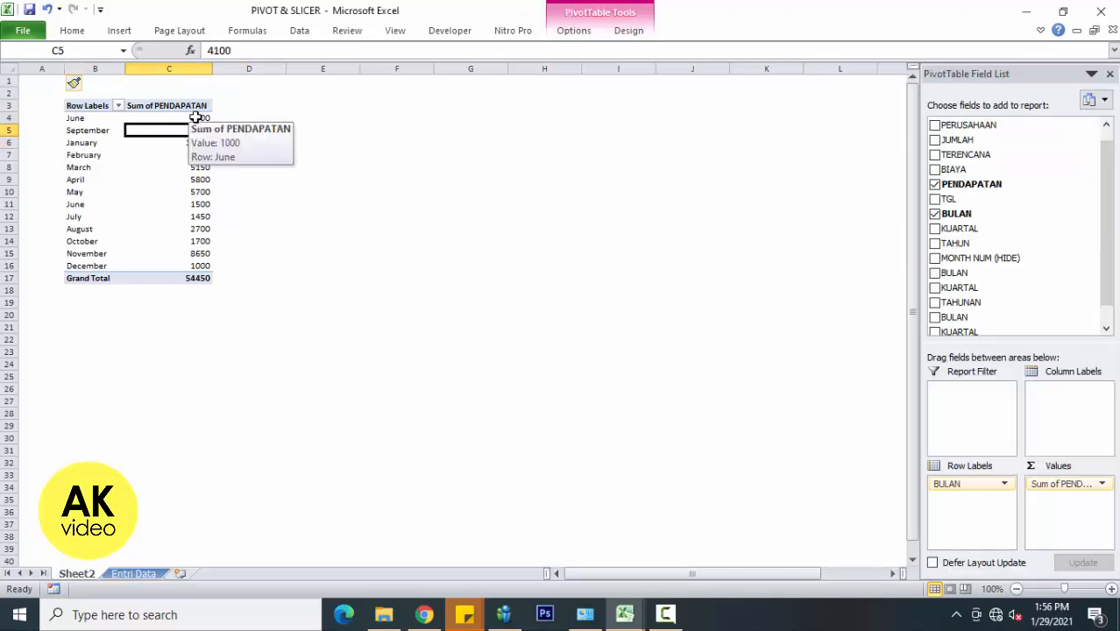
click(195, 118)
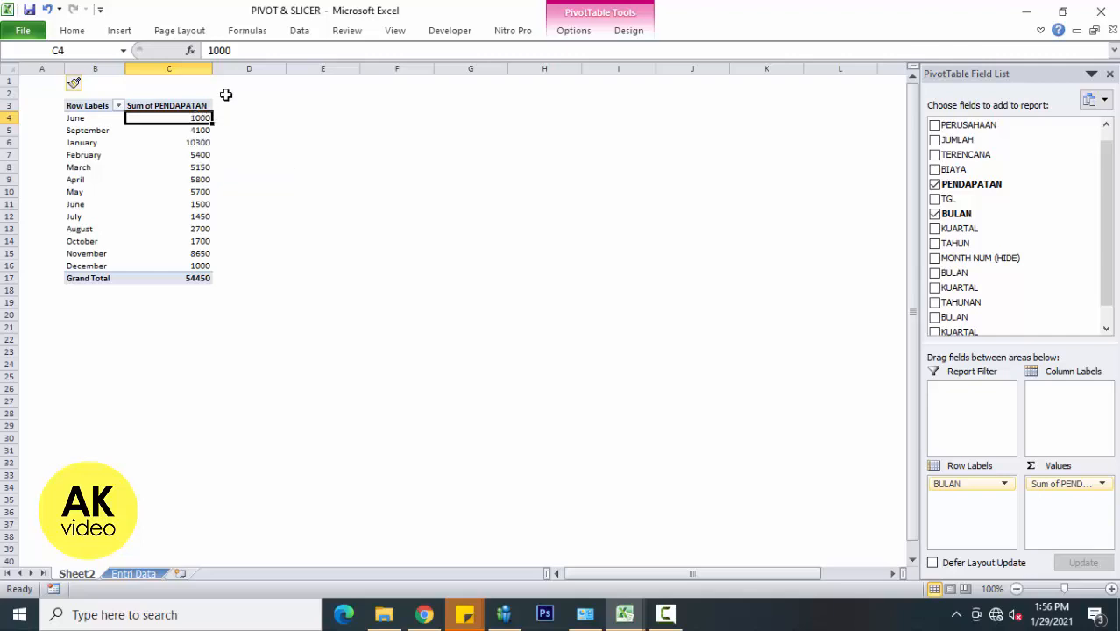
click(576, 32)
click(894, 65)
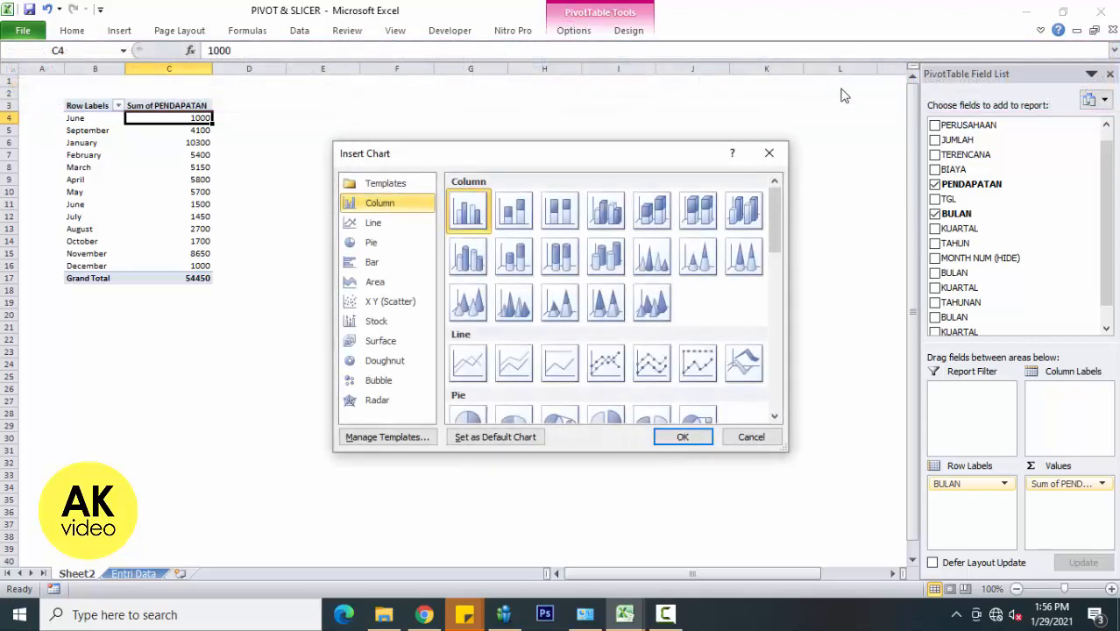
click(683, 436)
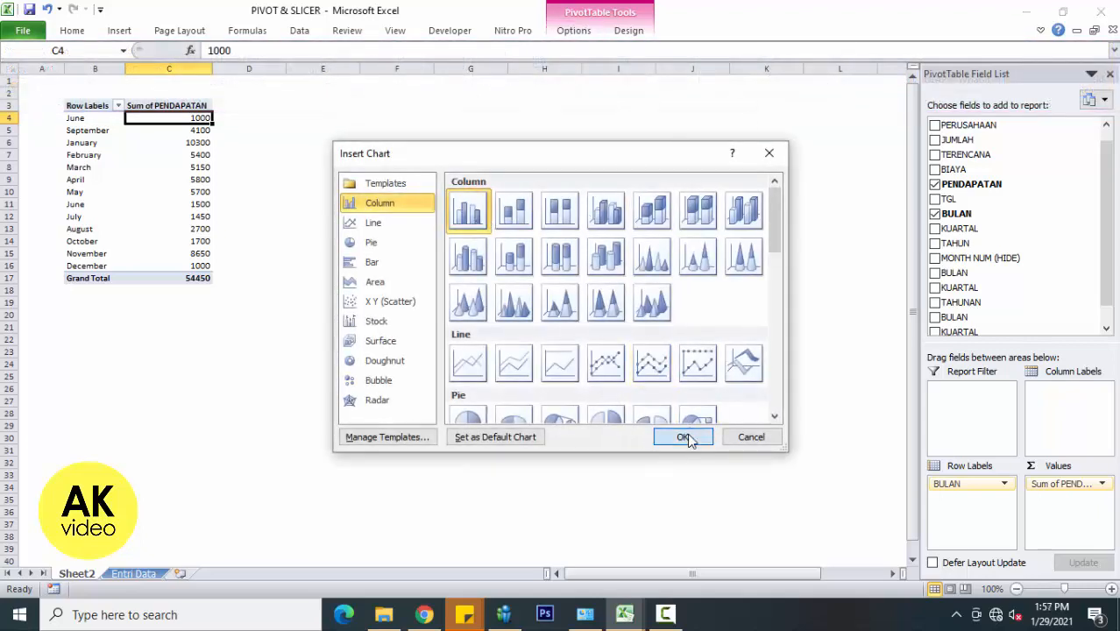
Step: Move the pivot chart beside the pivot table, shorten it to end around row 17, and widen it to column L
drag(535, 226, 498, 123)
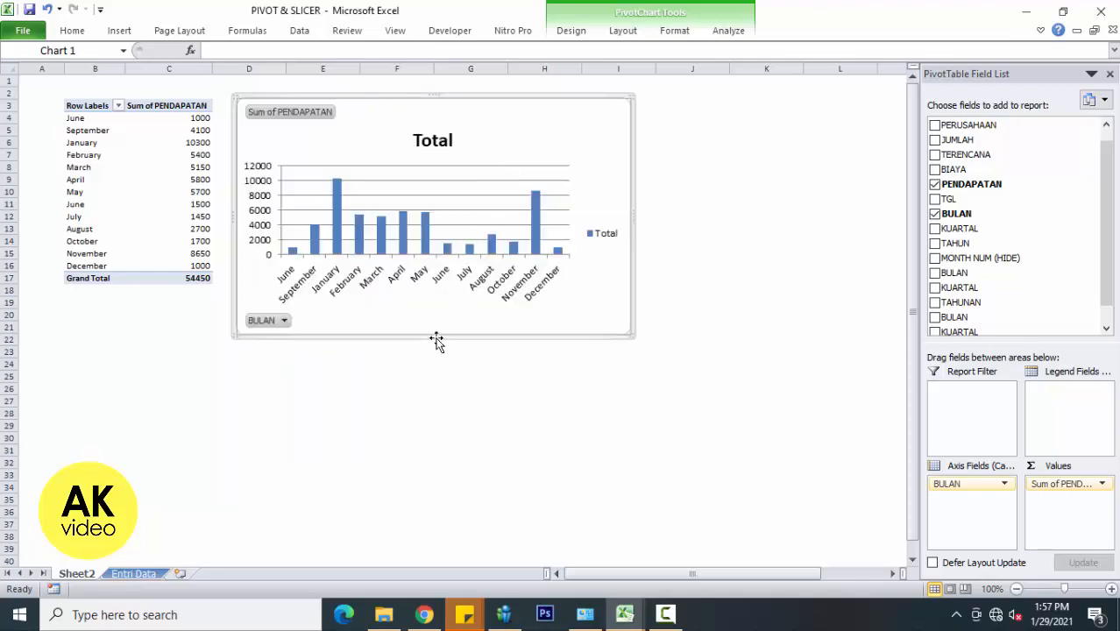
drag(433, 336, 430, 287)
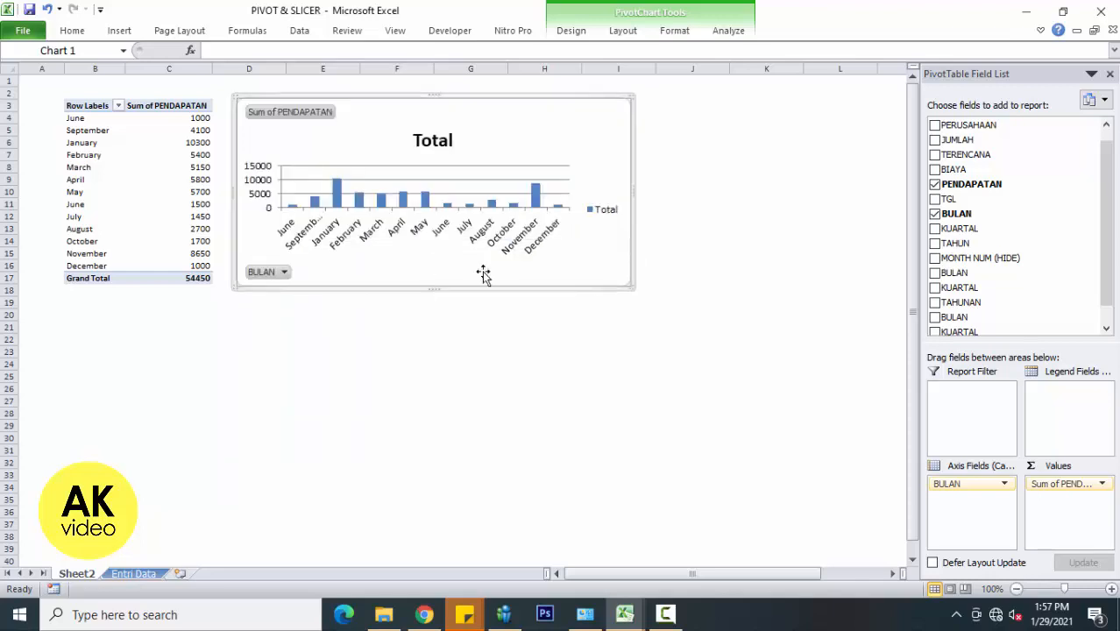
drag(631, 191, 840, 182)
Step: Hide all field buttons on the pivot chart
click(721, 35)
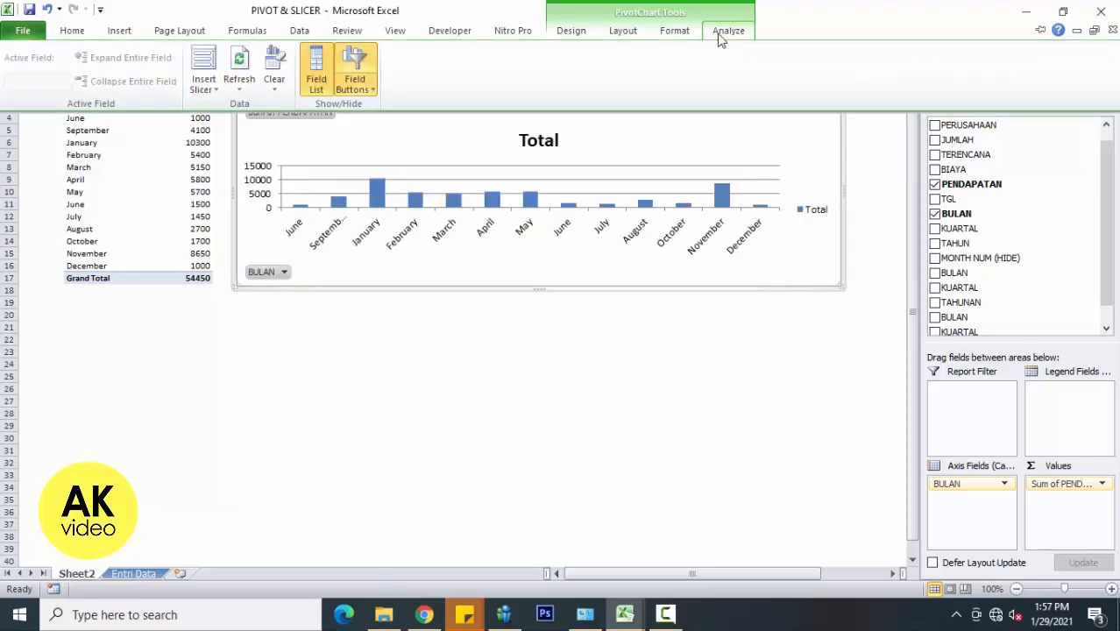
click(366, 91)
click(377, 173)
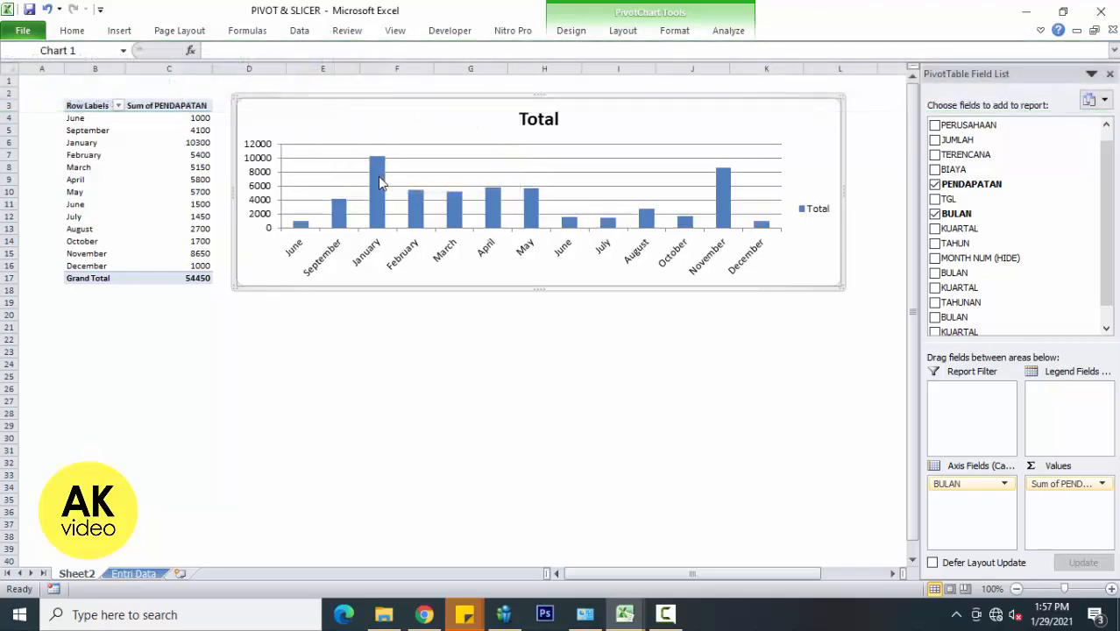
click(712, 386)
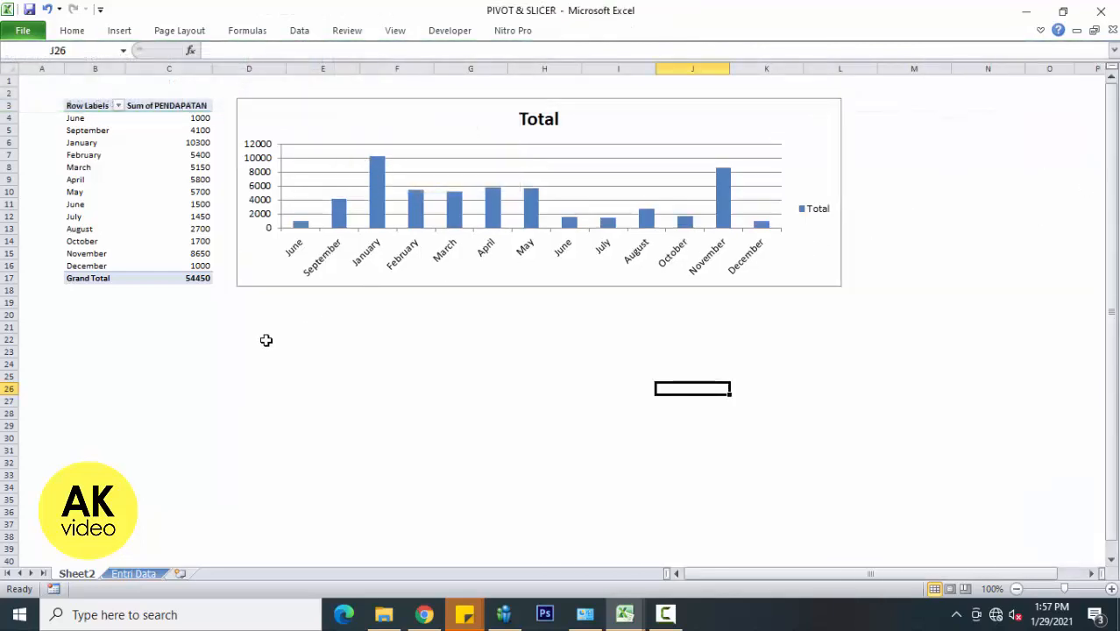
click(267, 340)
click(471, 339)
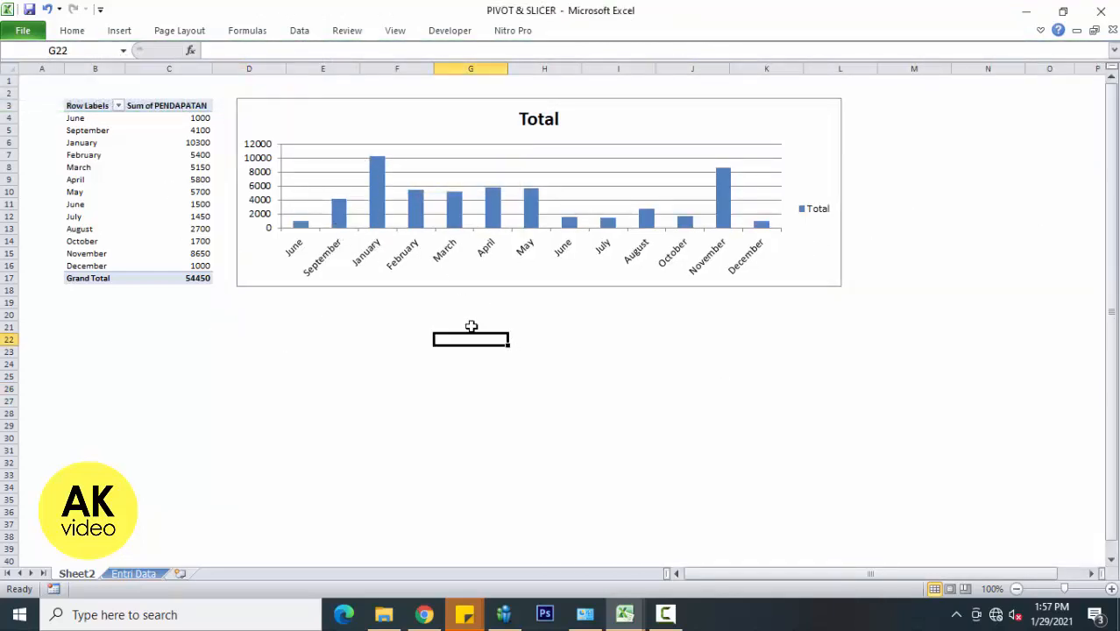
drag(115, 315, 832, 432)
click(692, 382)
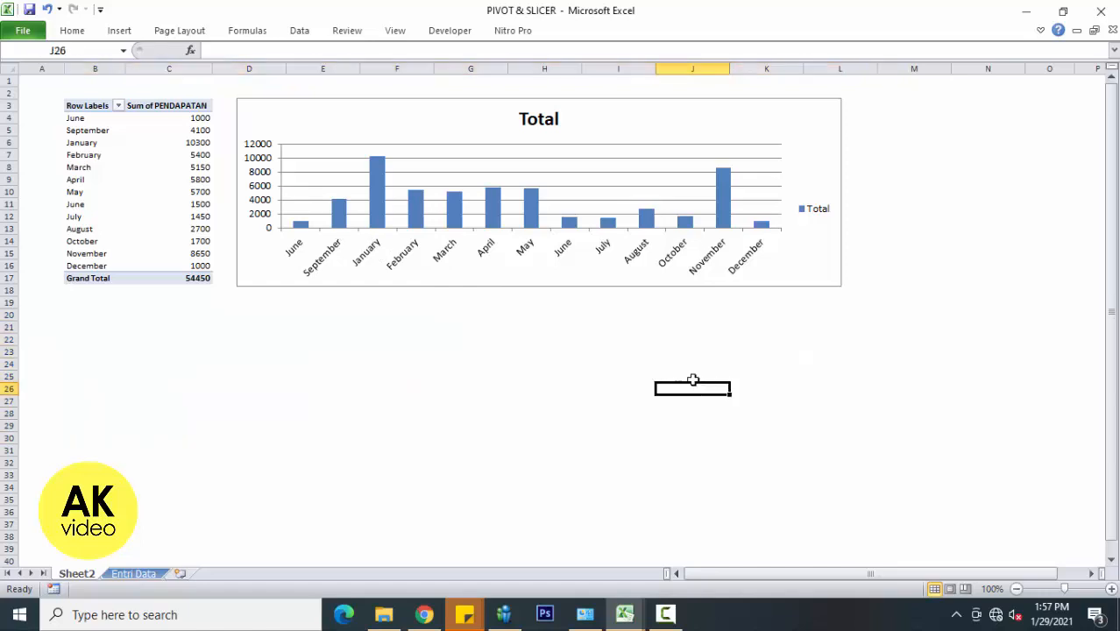
Step: Insert a slicer for the PERUSAHAAN field from the monthly PENDAPATAN pivot table
click(188, 143)
click(574, 30)
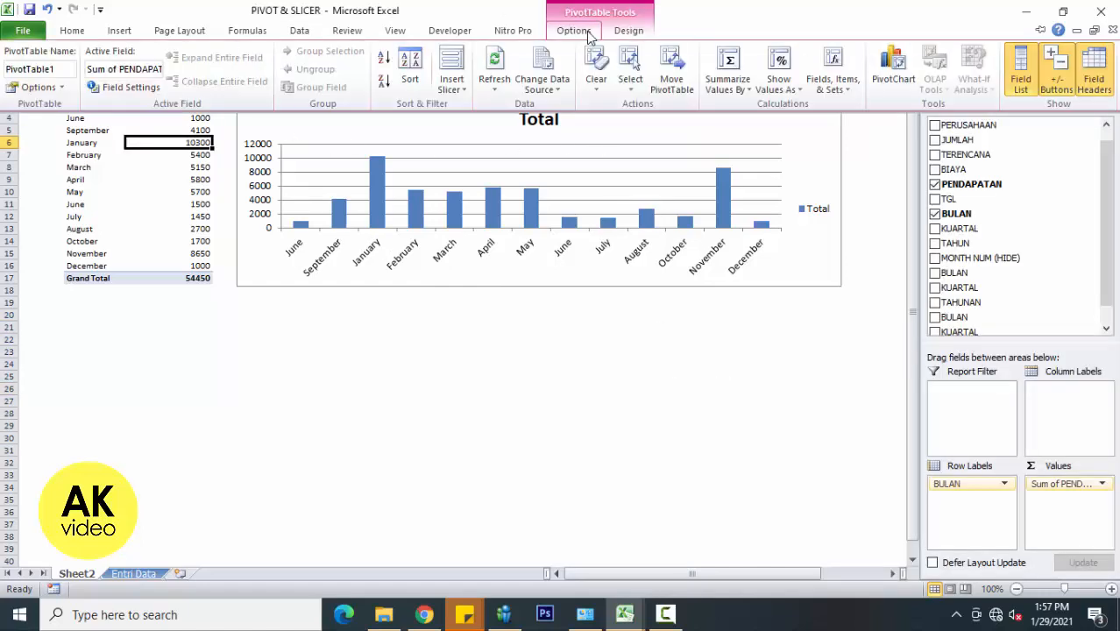
click(452, 89)
click(467, 107)
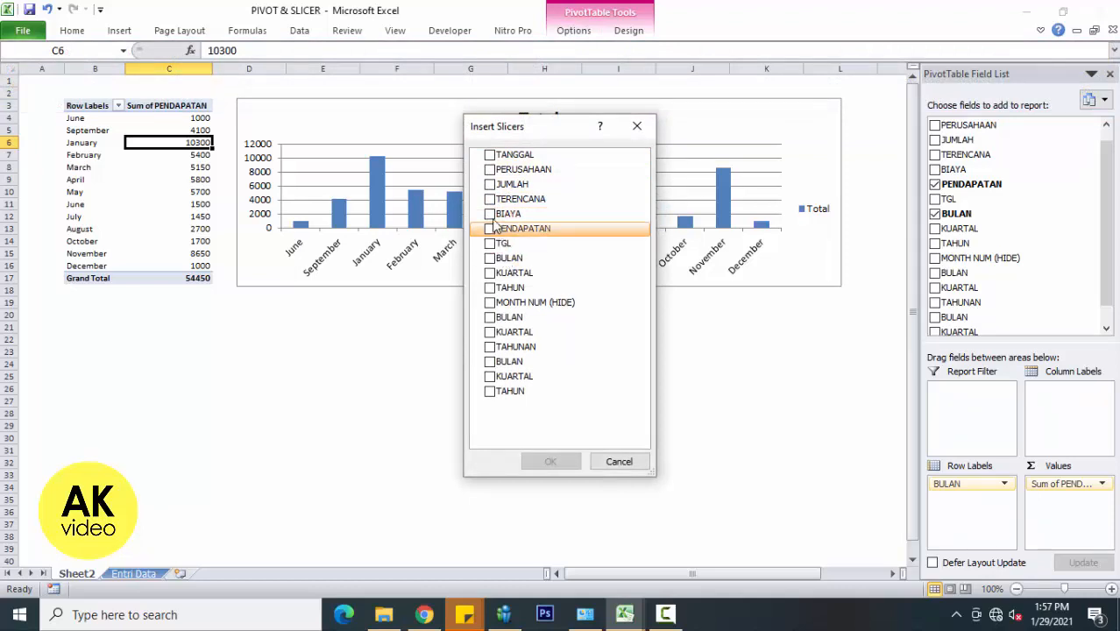
click(490, 171)
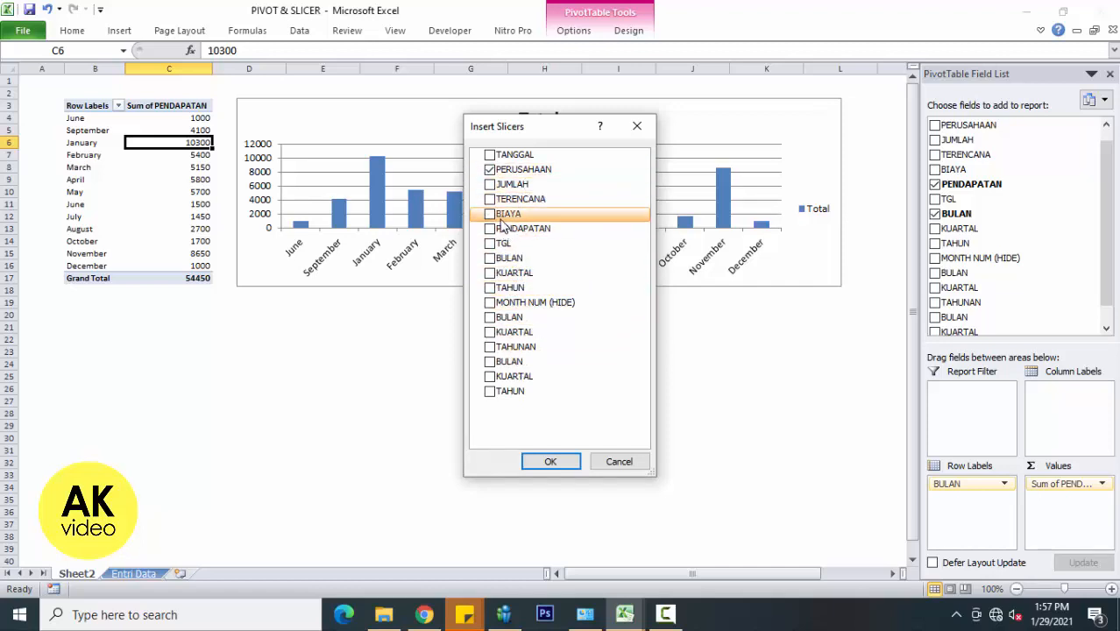
click(550, 462)
Step: Place the PERUSAHAAN slicer below the chart's starting edge at a height of about 1.91" and apply the dark teal slicer style
drag(508, 226, 350, 308)
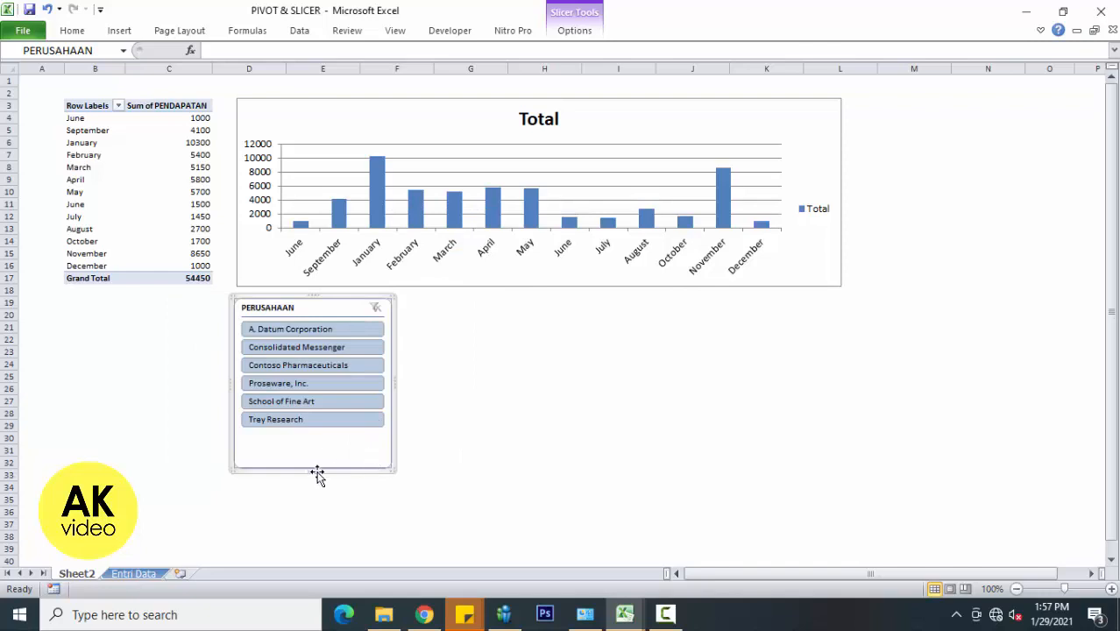
drag(316, 470, 316, 449)
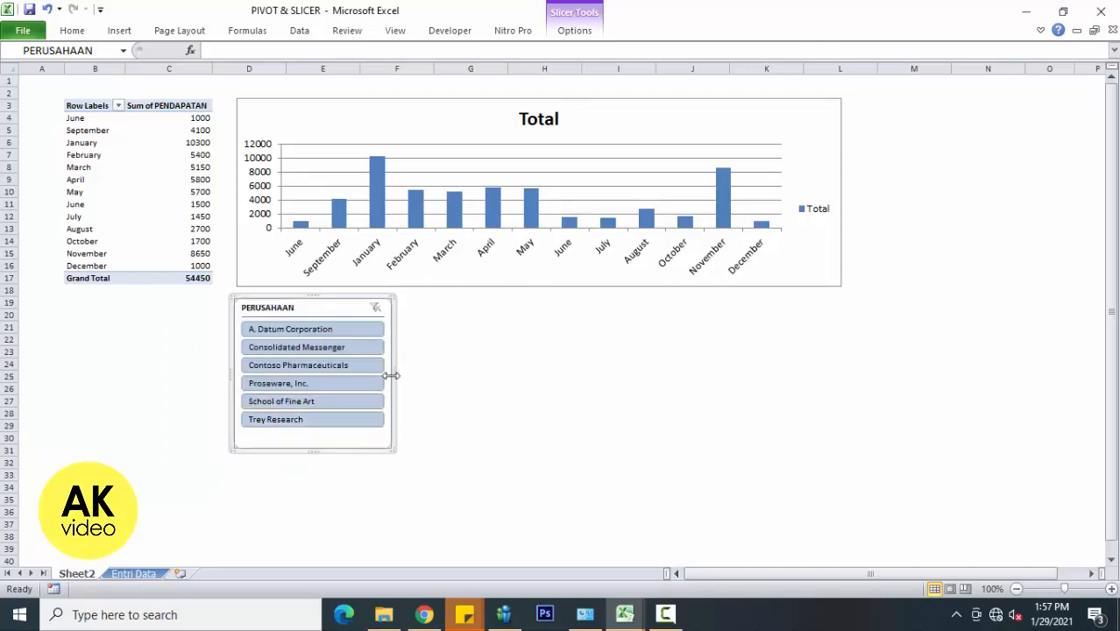
click(575, 31)
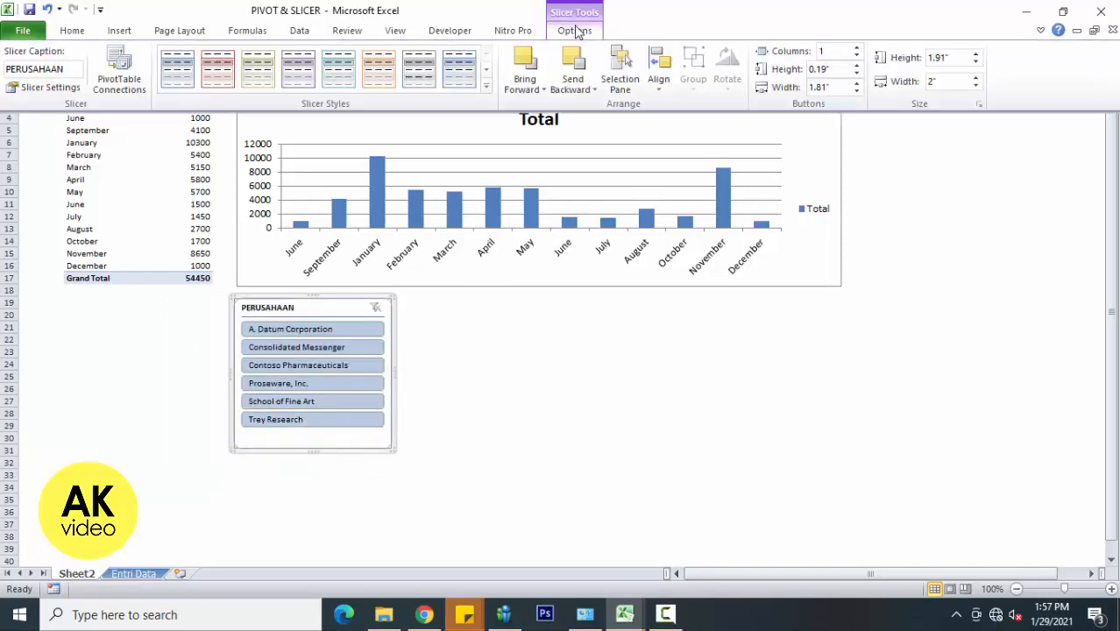
click(487, 85)
click(336, 142)
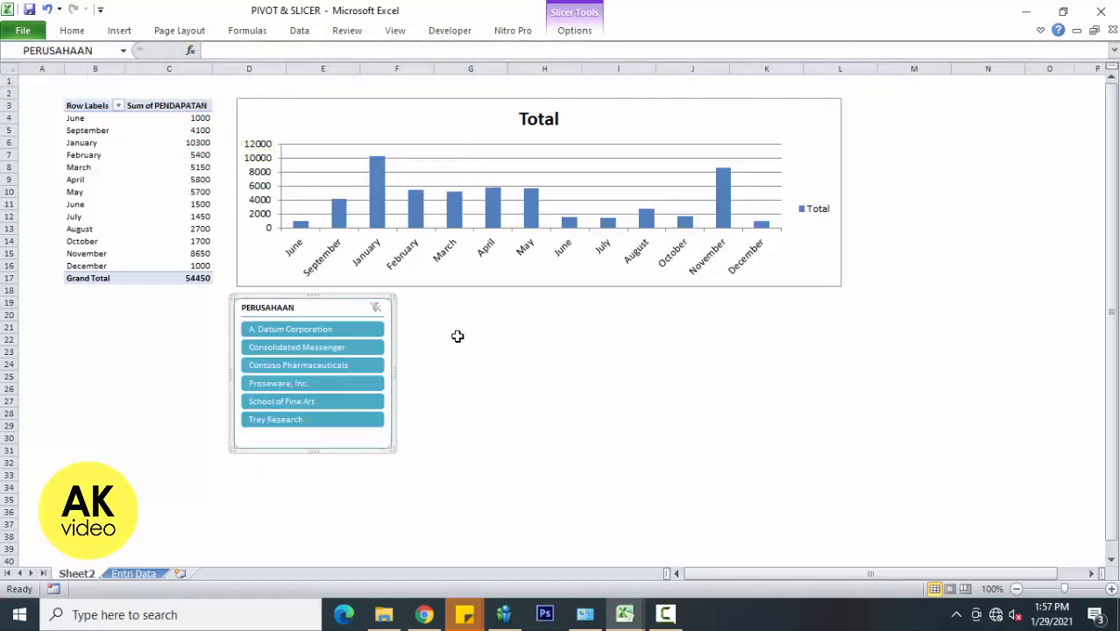
click(457, 331)
Step: Test the PERUSAHAAN slicer with A. Datum Corporation, Contoso Pharmaceuticals and Proseware, Inc., and clear its filter
click(332, 332)
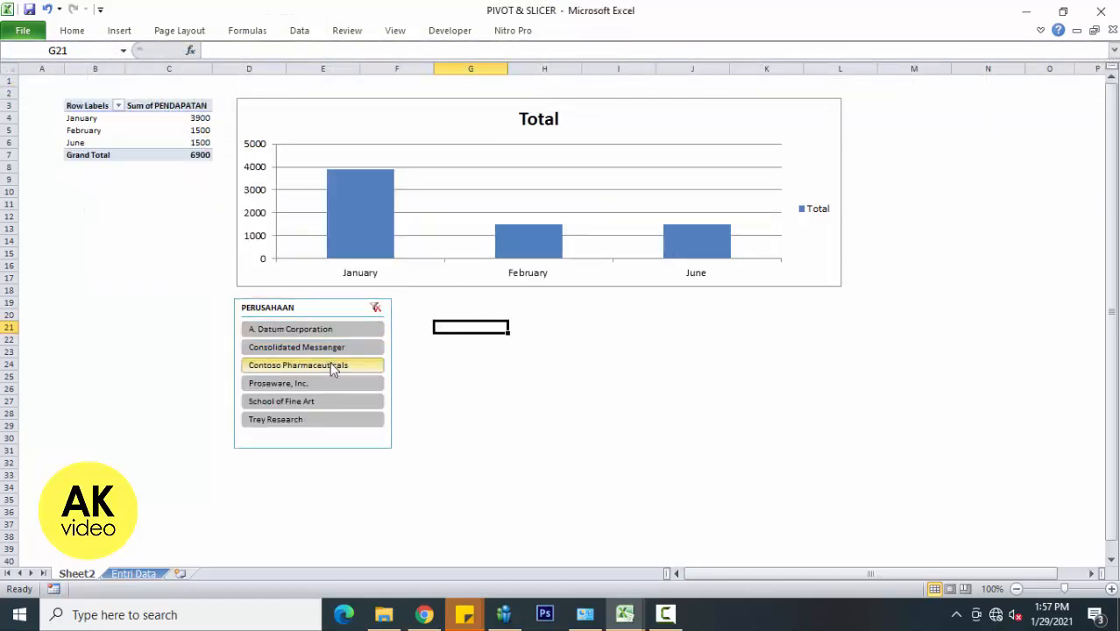
click(332, 364)
click(329, 383)
click(376, 308)
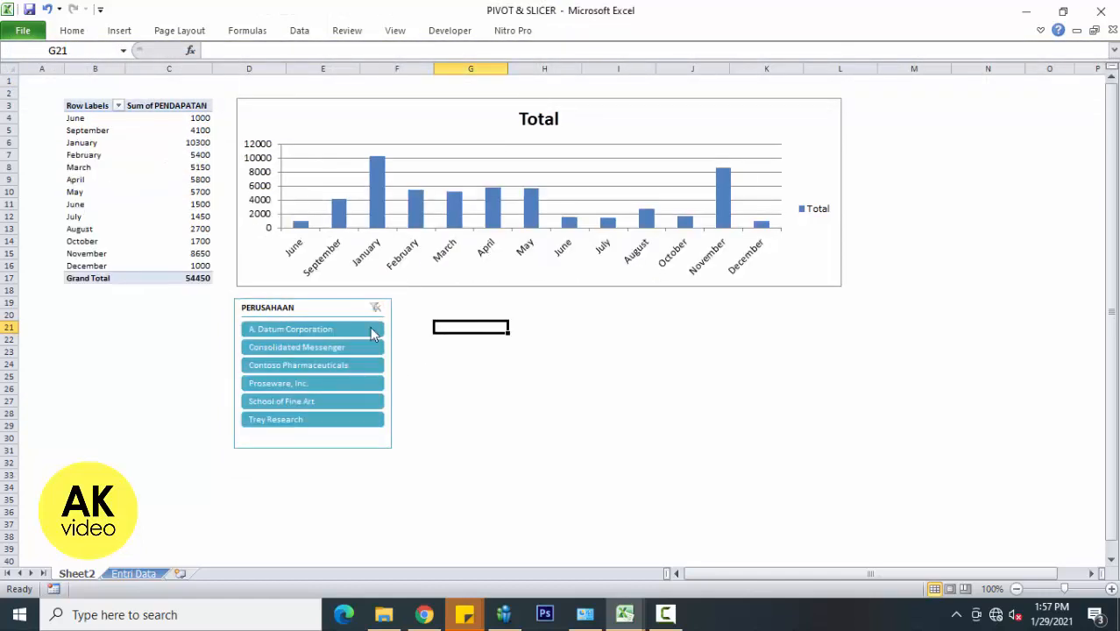
Step: Insert a slicer for the TGL field and place it below the chart, beside the PERUSAHAAN slicer
click(195, 205)
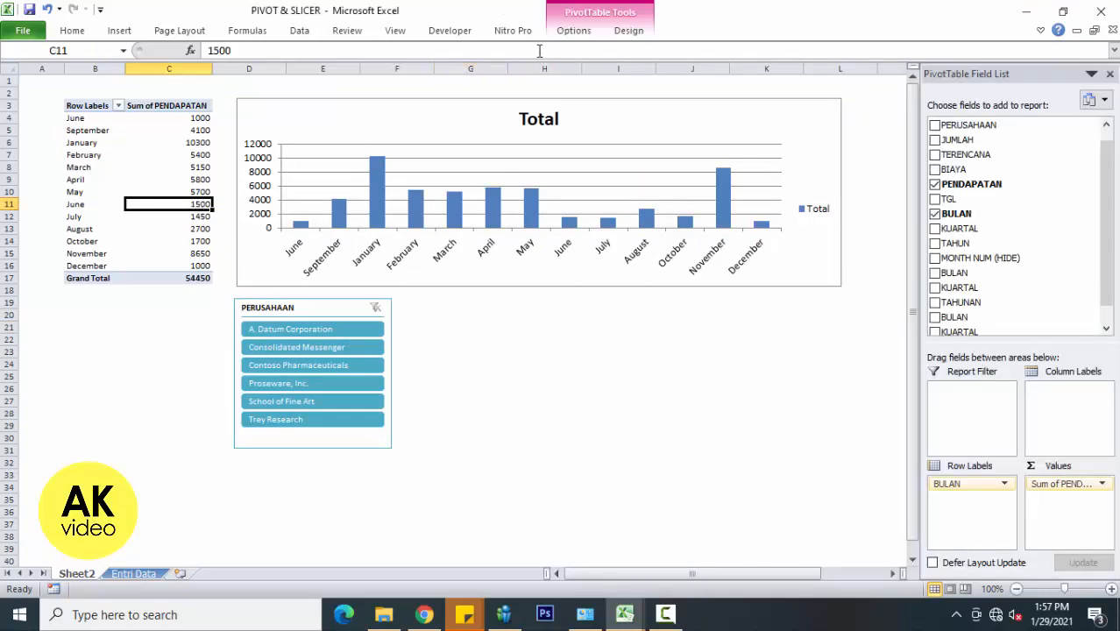
click(575, 30)
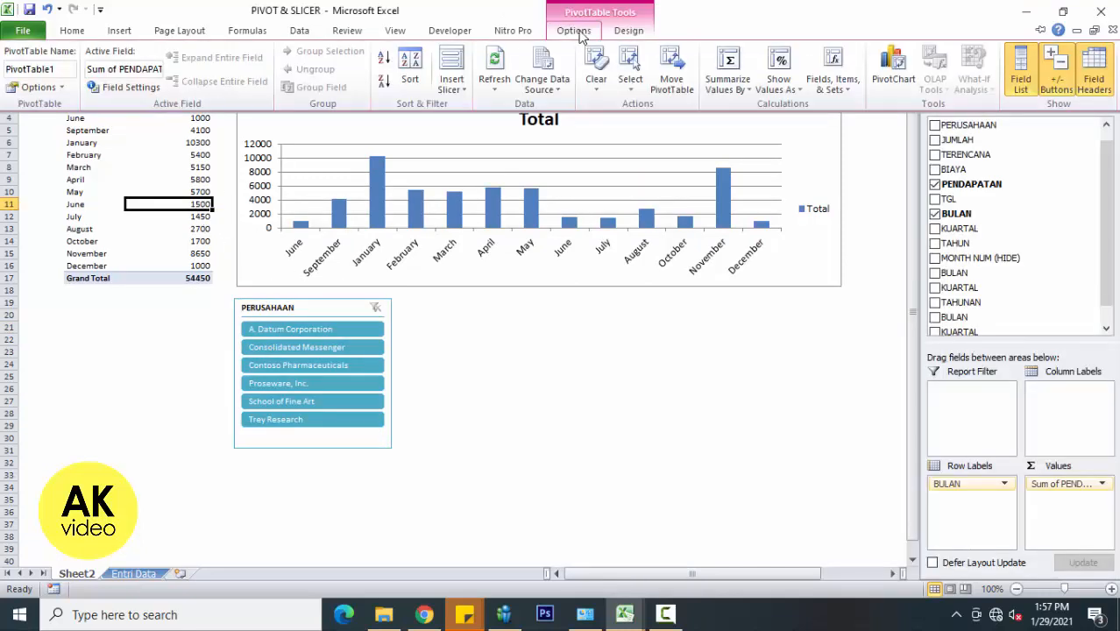
click(451, 83)
click(471, 108)
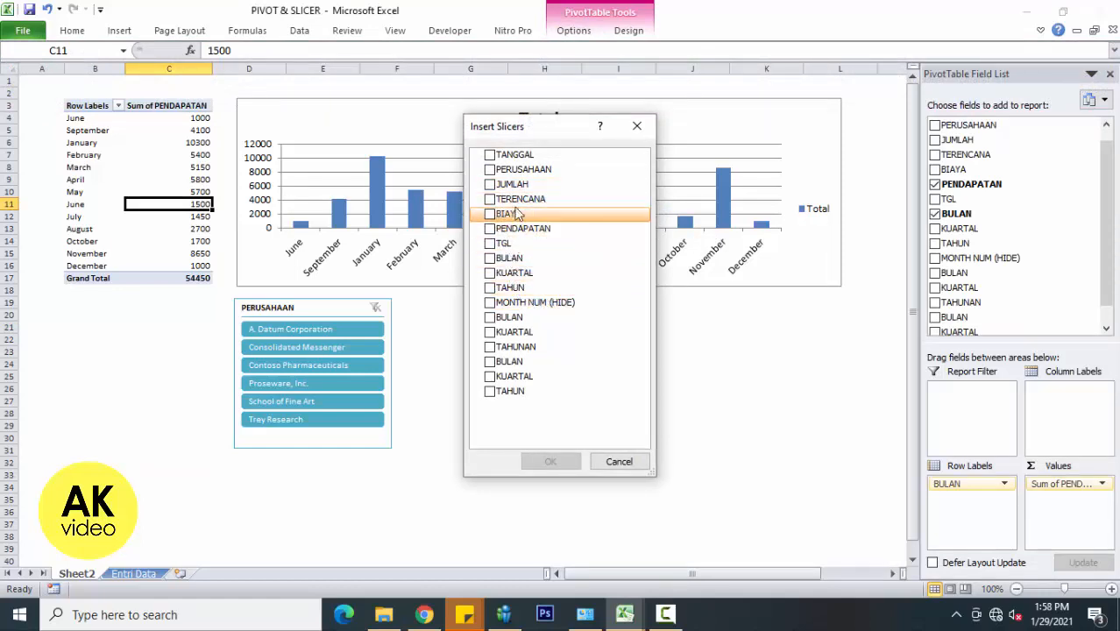
click(490, 244)
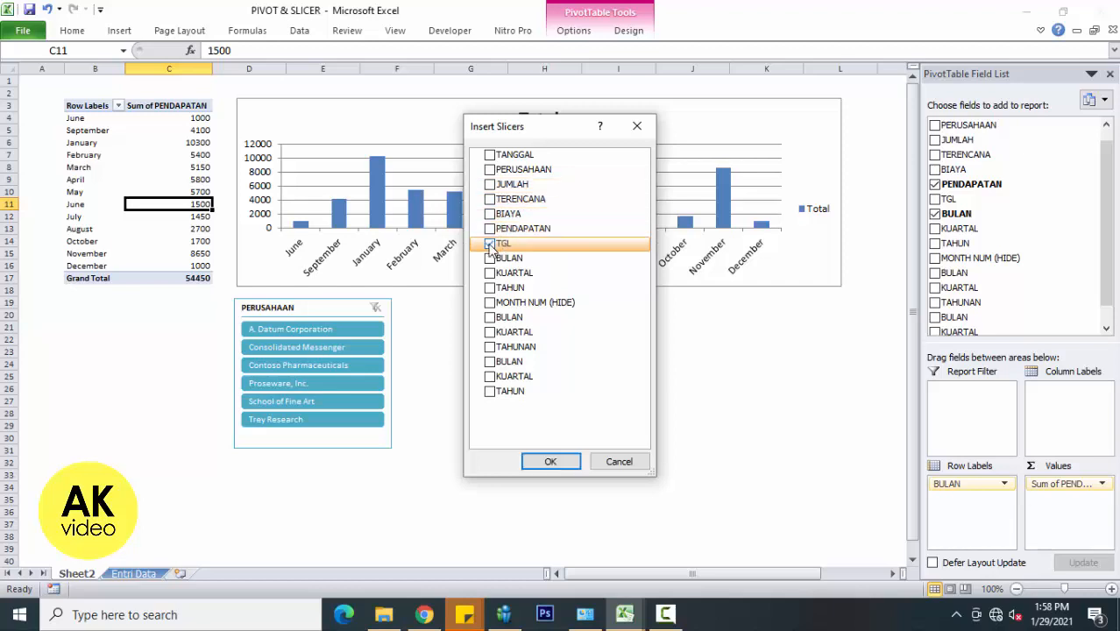
click(551, 461)
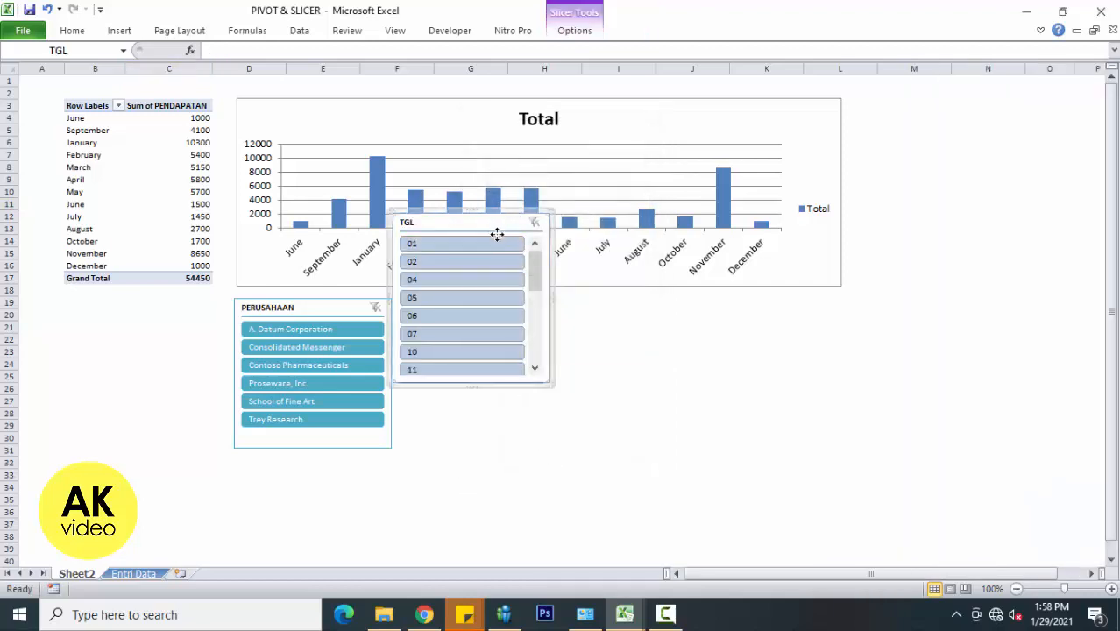
drag(496, 235, 506, 313)
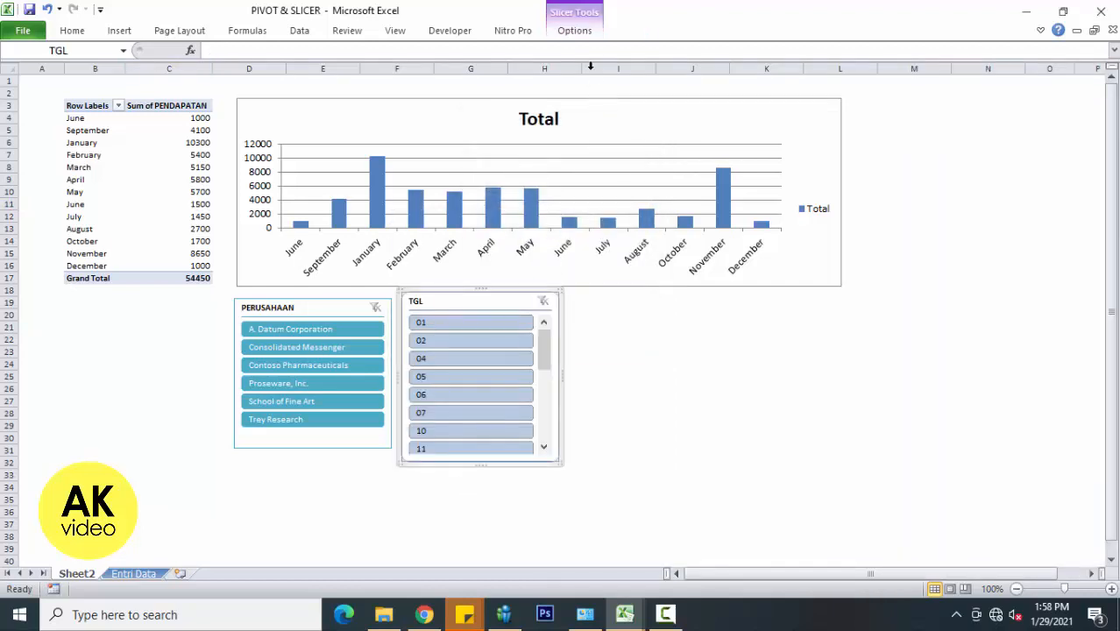
Step: Arrange the TGL slicer's buttons in 3 columns and shorten the slicer to end level with the PERUSAHAAN slicer
click(583, 33)
click(858, 49)
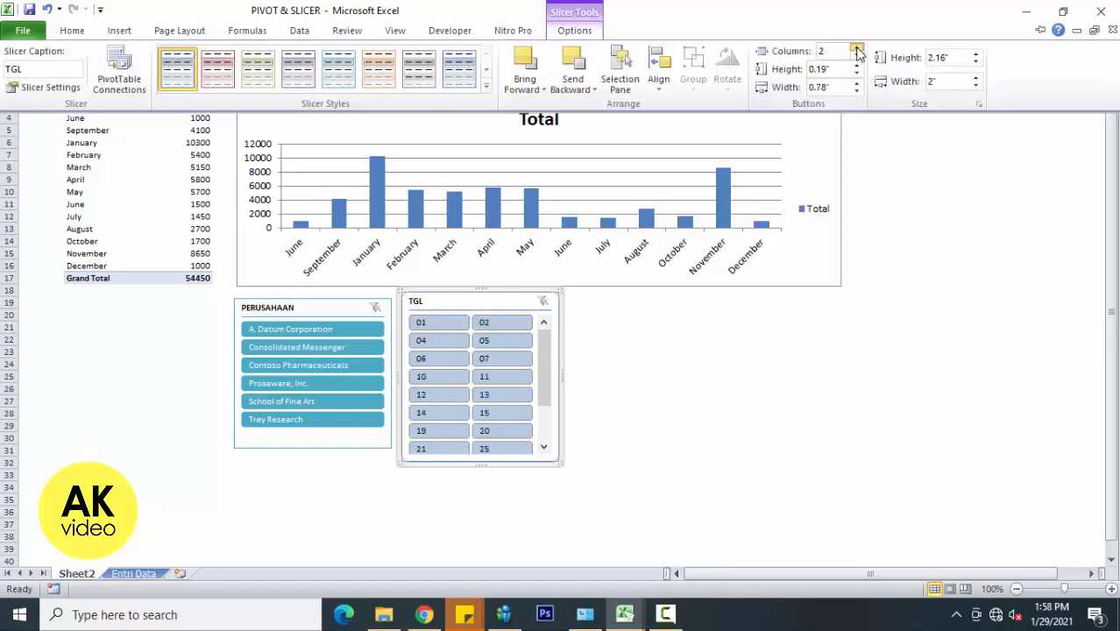
click(857, 51)
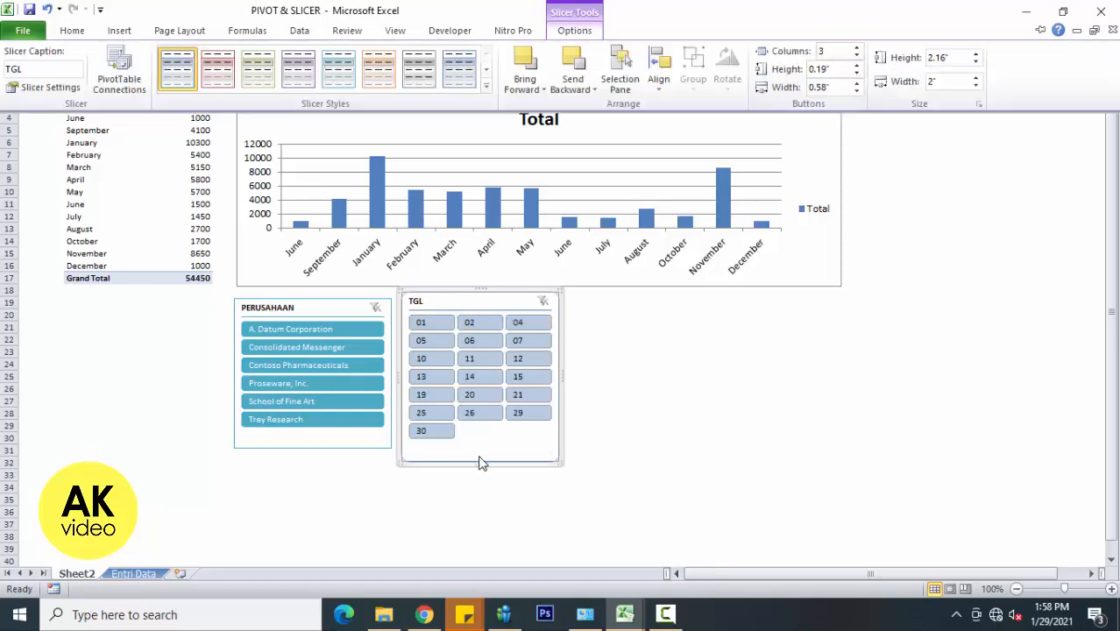
key(ctrl+F1)
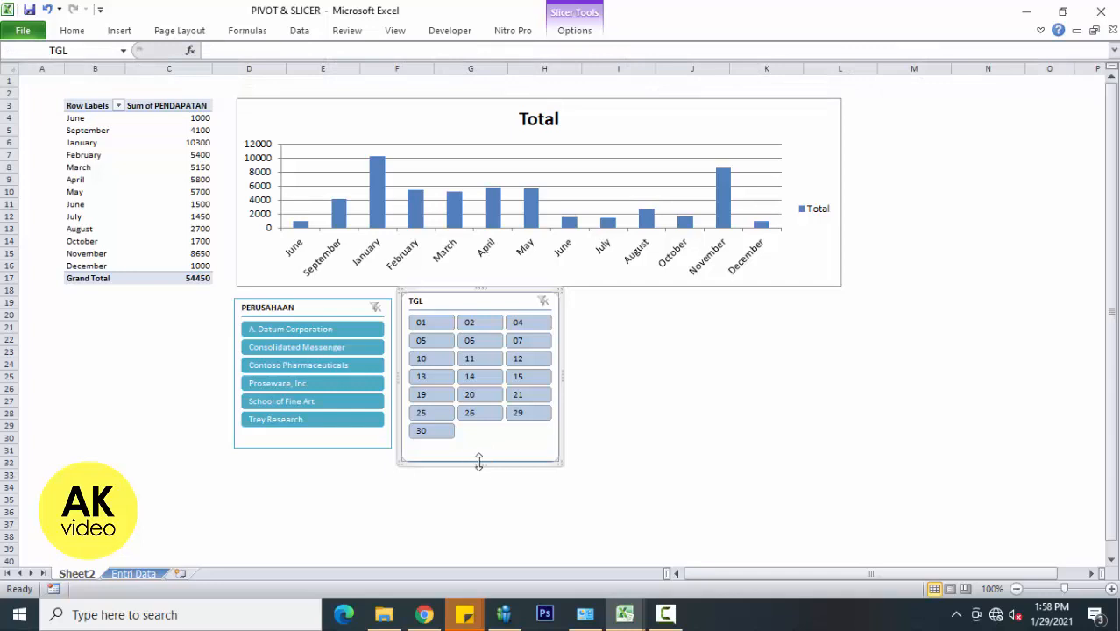
drag(478, 462, 476, 450)
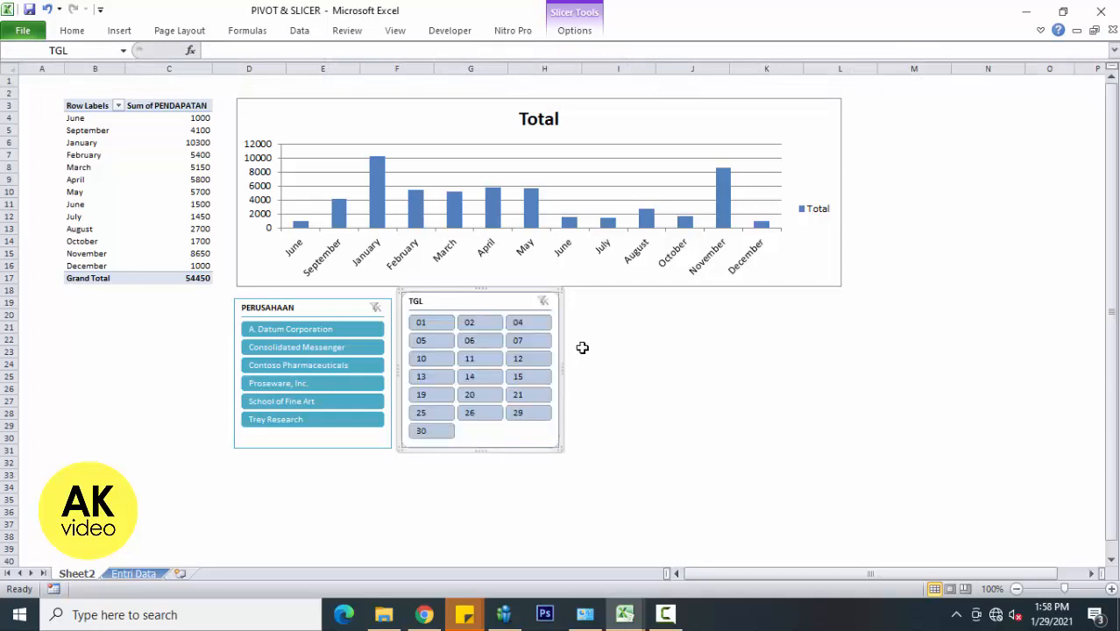
click(661, 327)
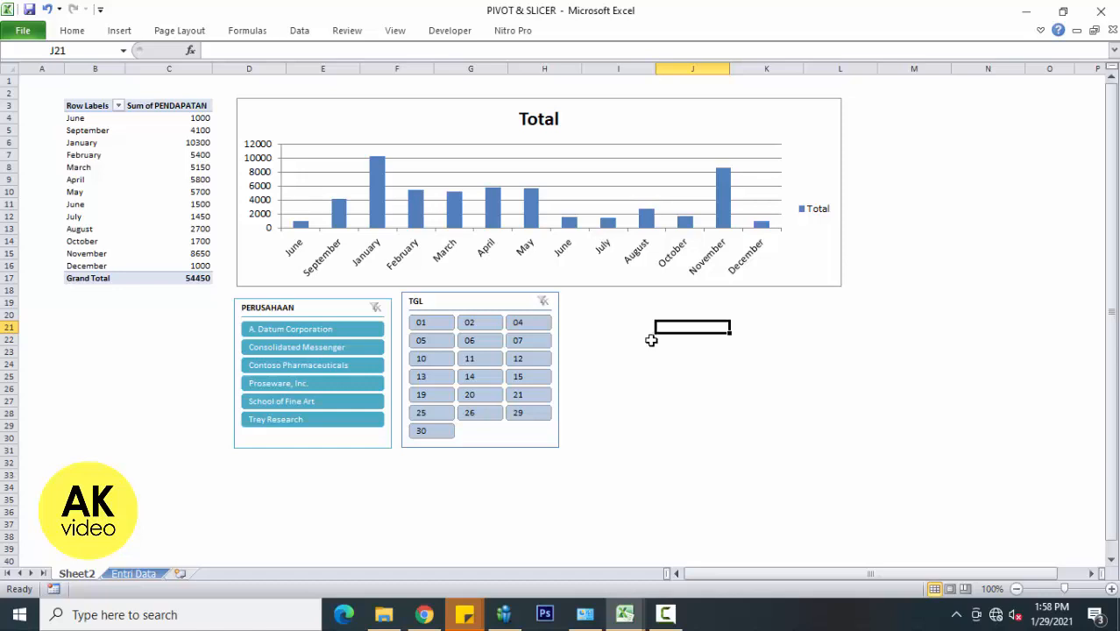
click(758, 403)
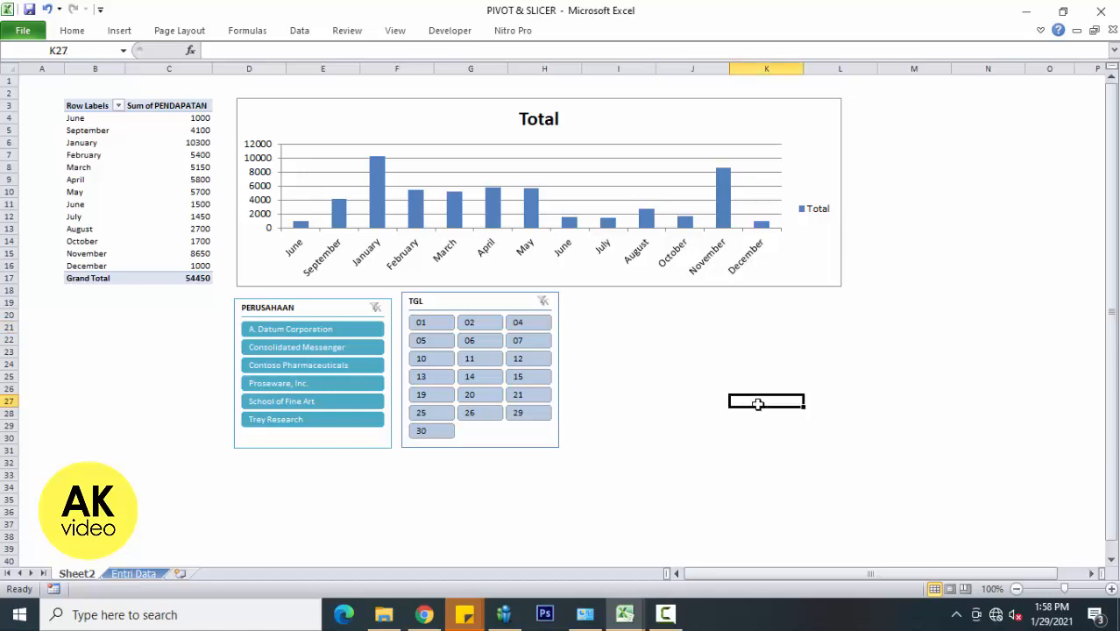
click(665, 614)
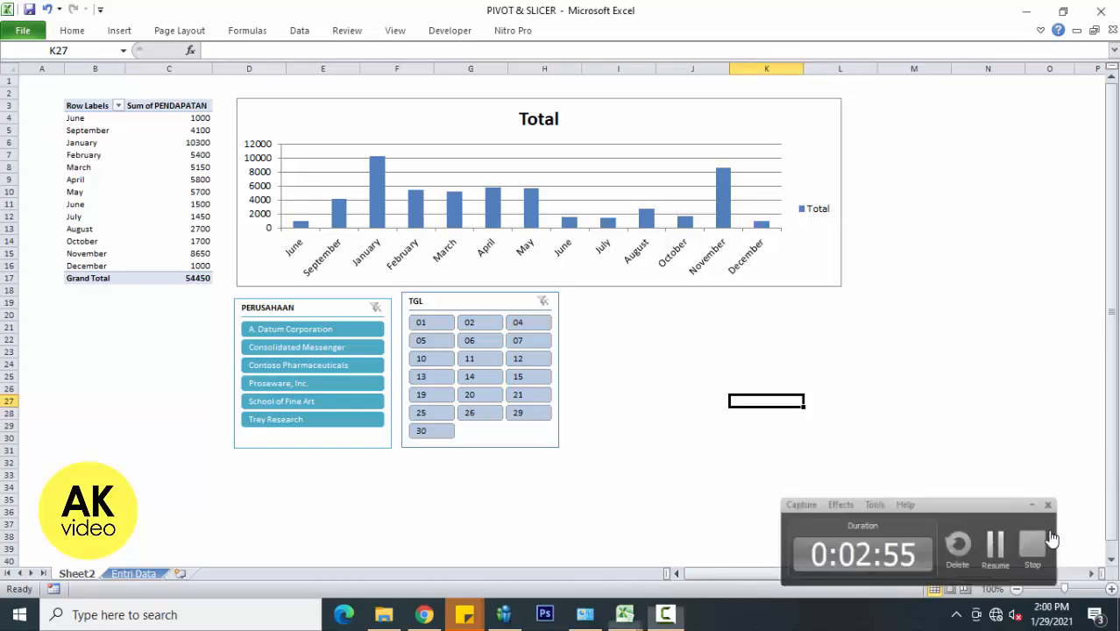
key(F9)
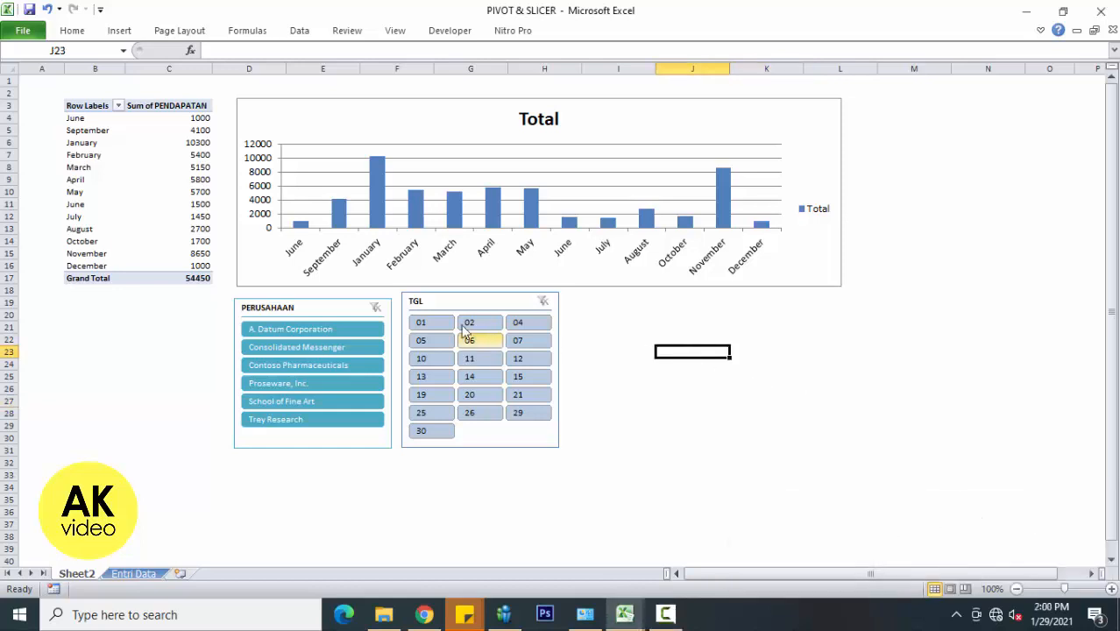
Step: Lower the TGL slicer's upper edge for a height of about 1.92" and apply the same dark teal style as the PERUSAHAAN slicer
click(458, 298)
drag(482, 288, 478, 294)
click(575, 30)
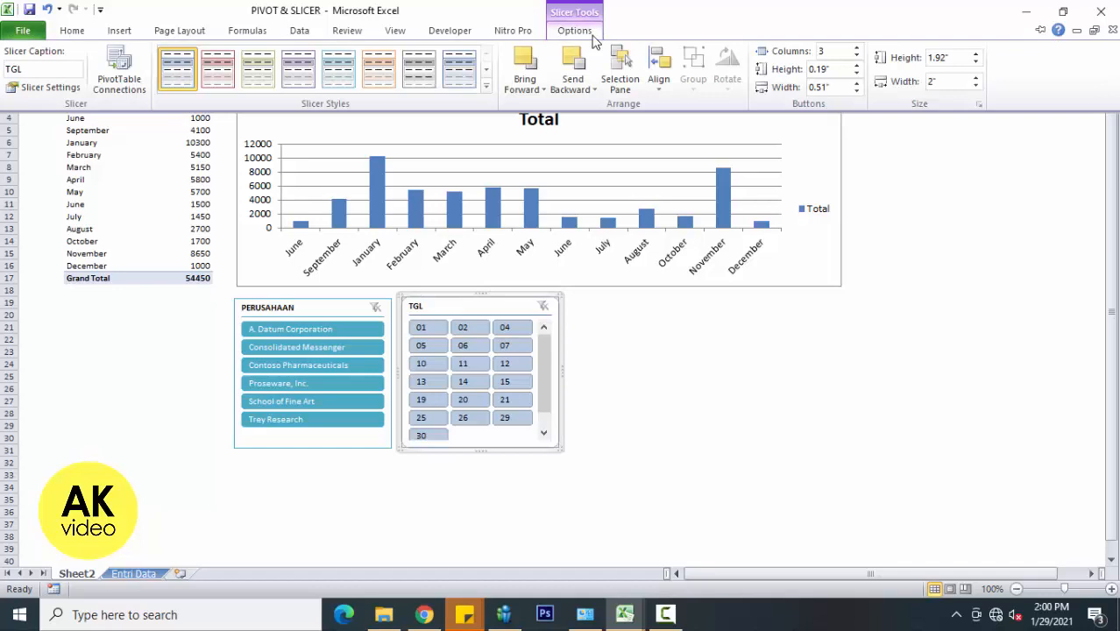
click(488, 96)
click(330, 144)
click(618, 364)
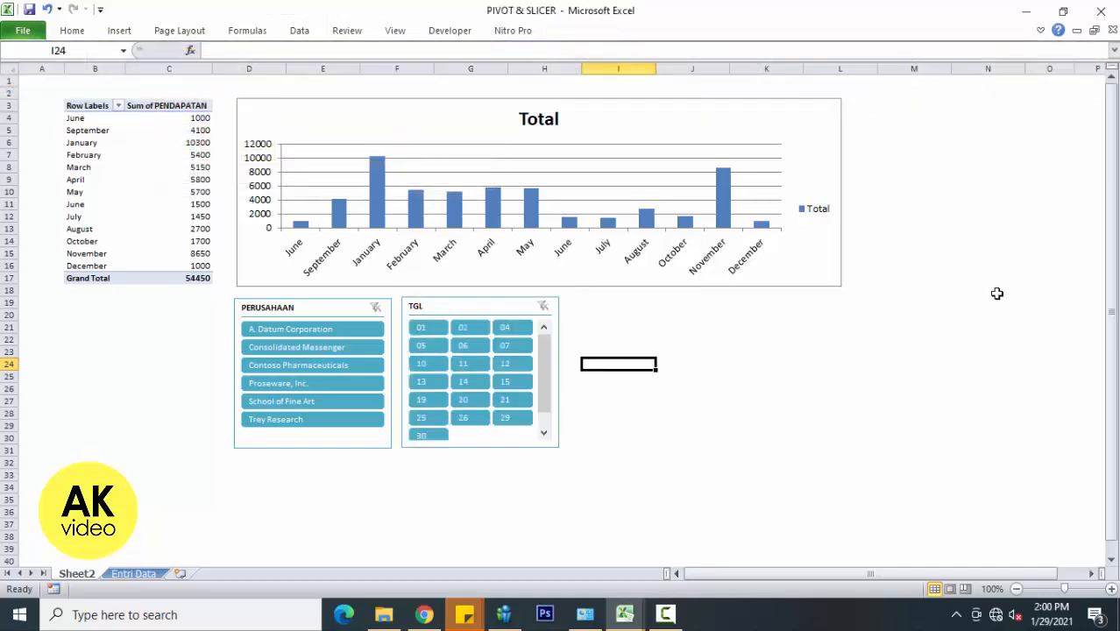
Step: Filter the pivot by Contoso Pharmaceuticals with TGL dates 20, 12 and 21 in turn, and clear both slicers
click(315, 365)
click(463, 345)
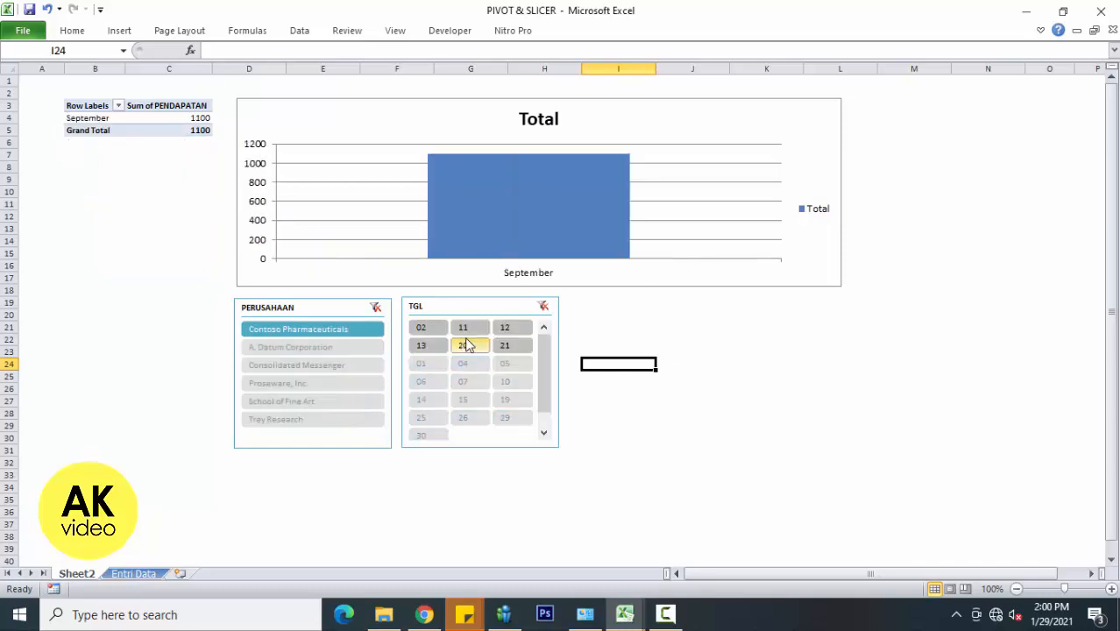
click(503, 329)
click(505, 343)
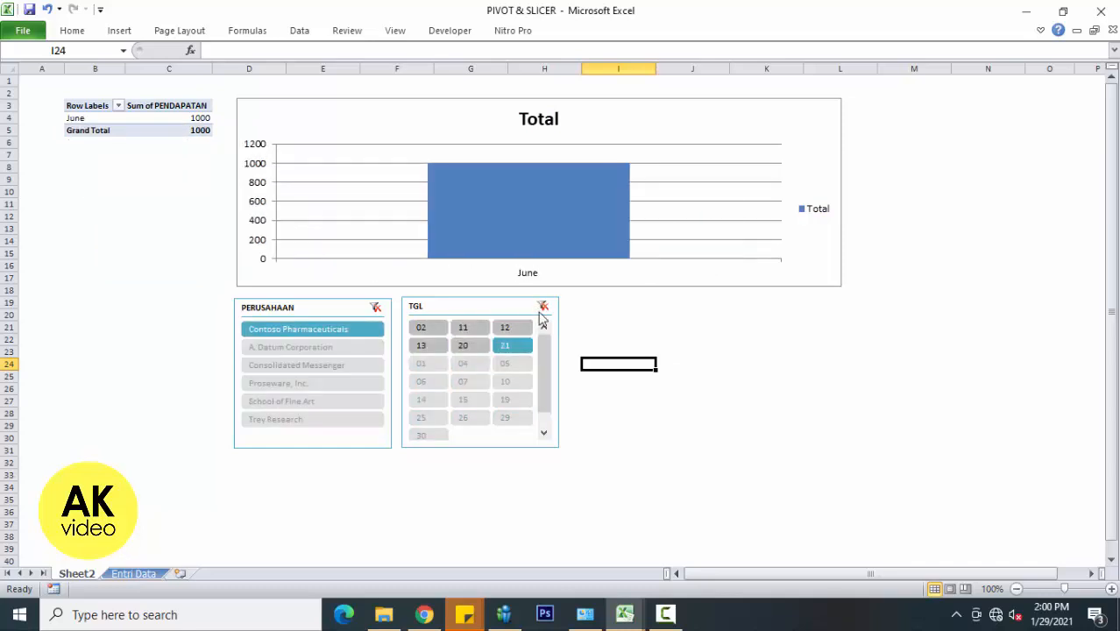
click(544, 307)
click(375, 306)
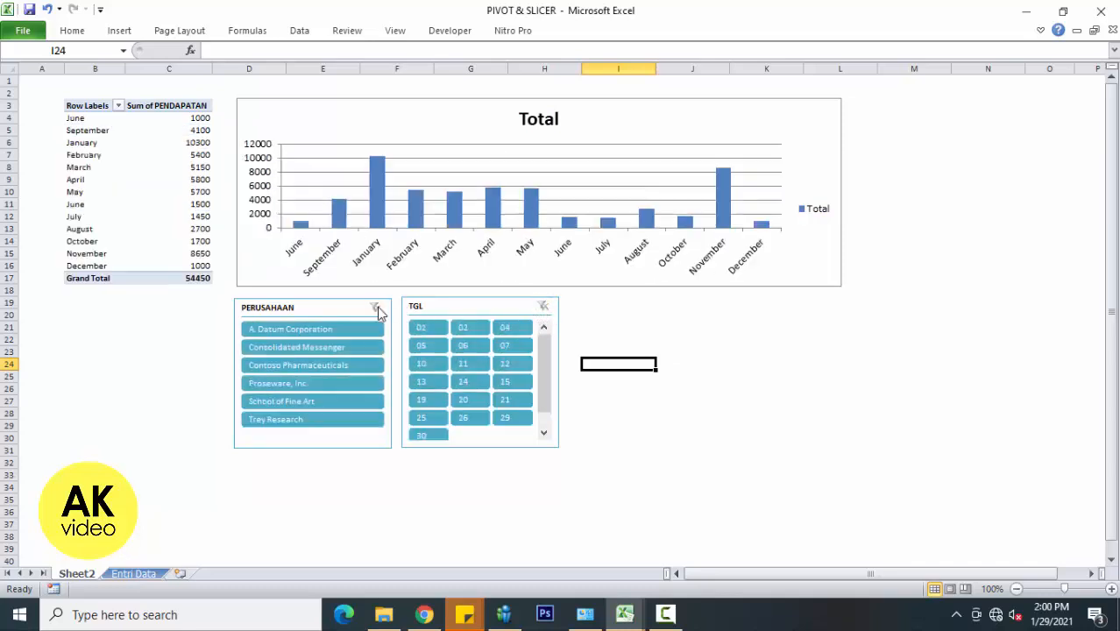
click(600, 313)
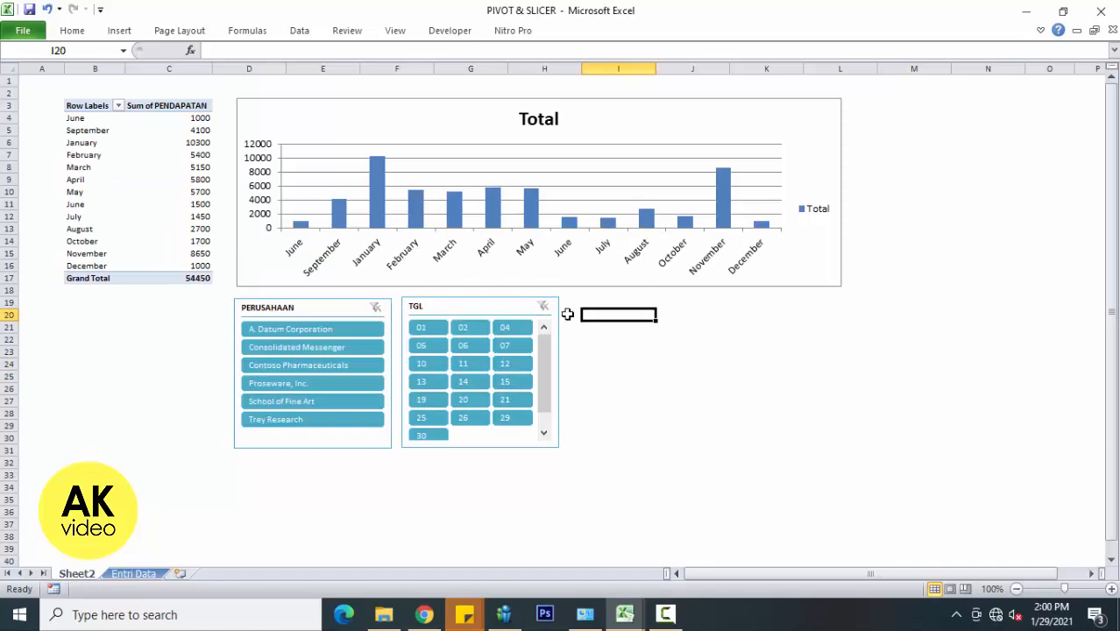
Step: Filter the pivot by Contoso Pharmaceuticals, switch to Proseware, Inc. with TGL date 04, and clear both slicer filters
click(309, 372)
click(309, 382)
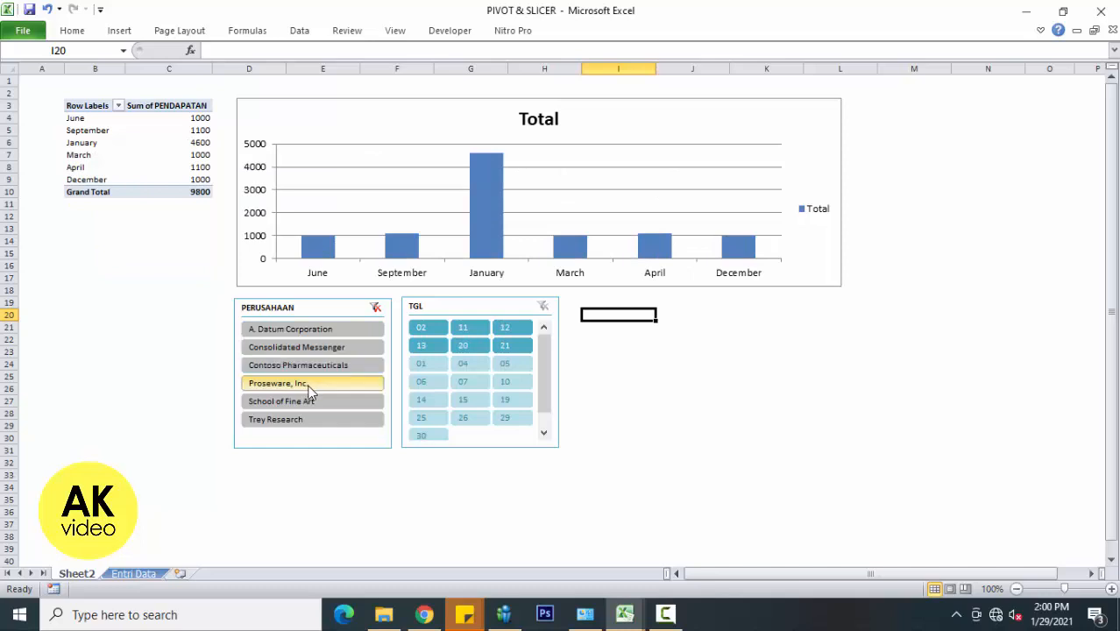
click(464, 363)
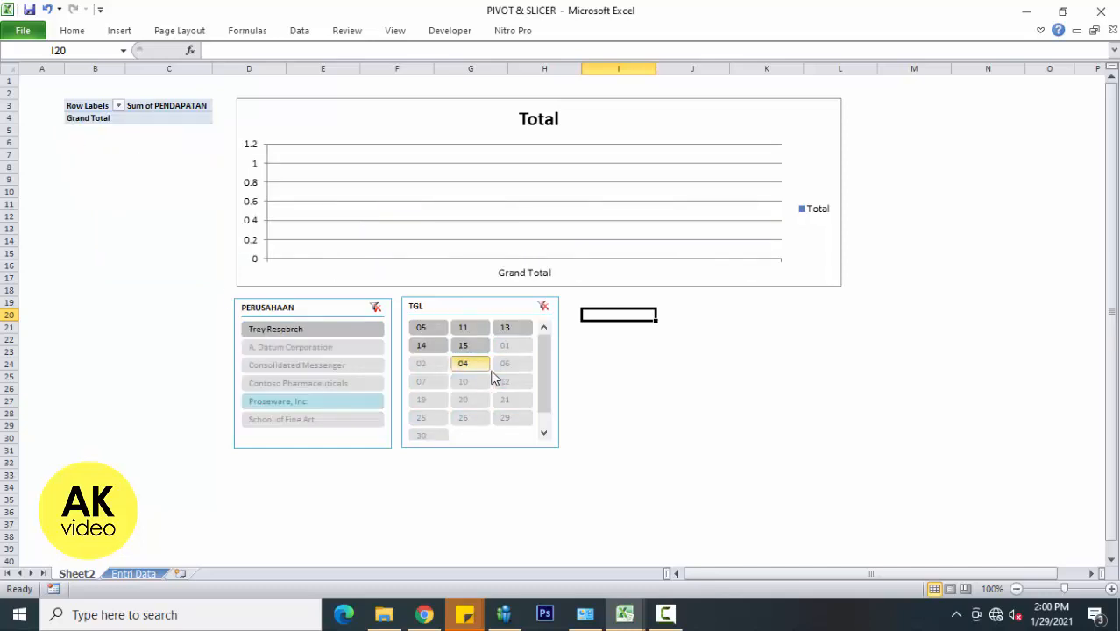
click(544, 308)
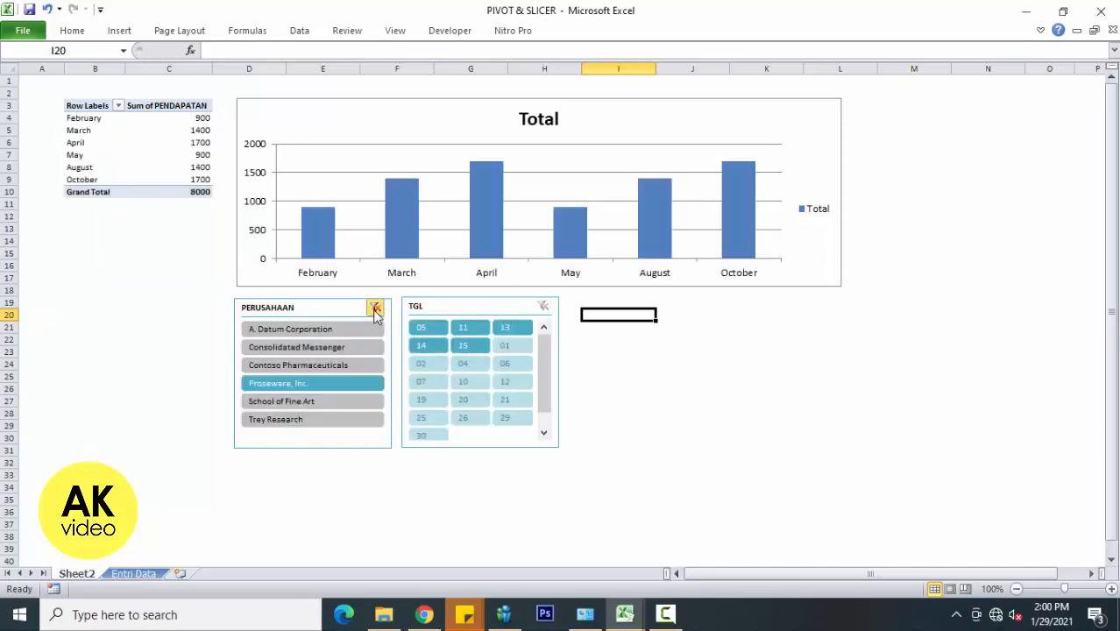
click(375, 309)
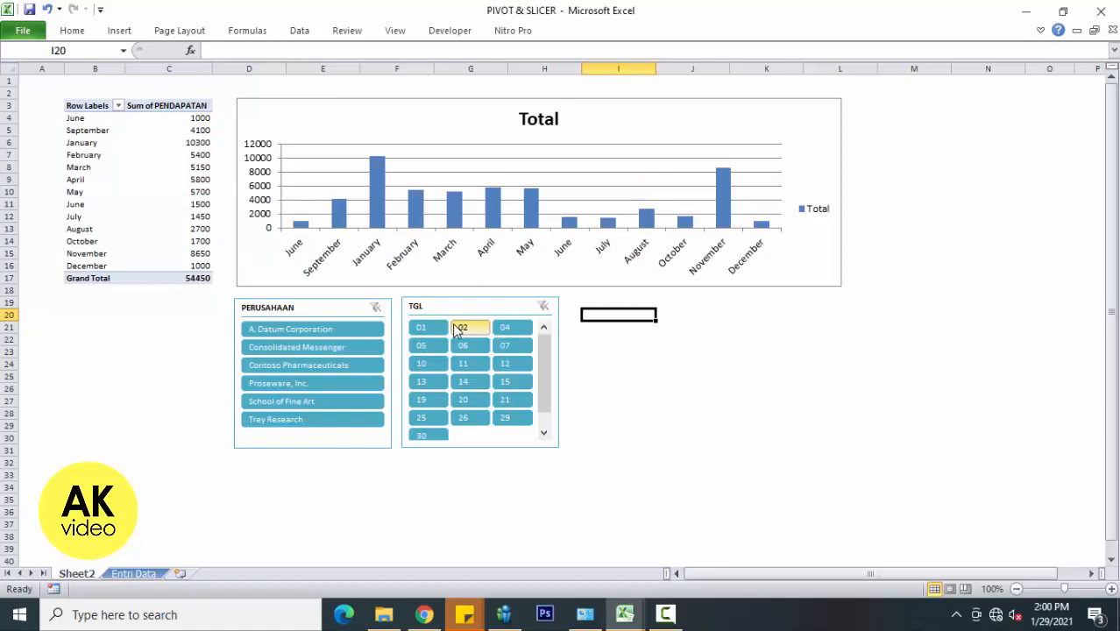